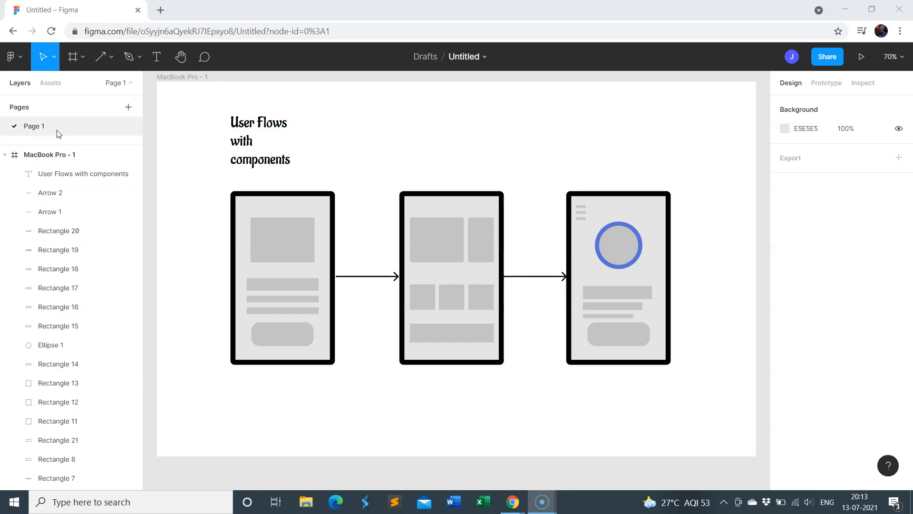
Rename the MacBook Pro - 1 frame as "user flow 1"
{"action": "double_click", "coordinate": [50, 157]}
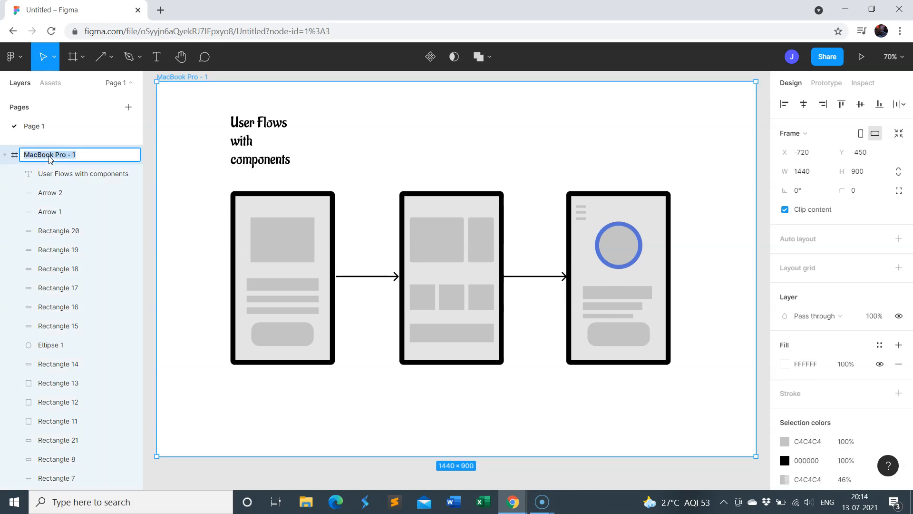
{"action": "type", "text": "user fl"}
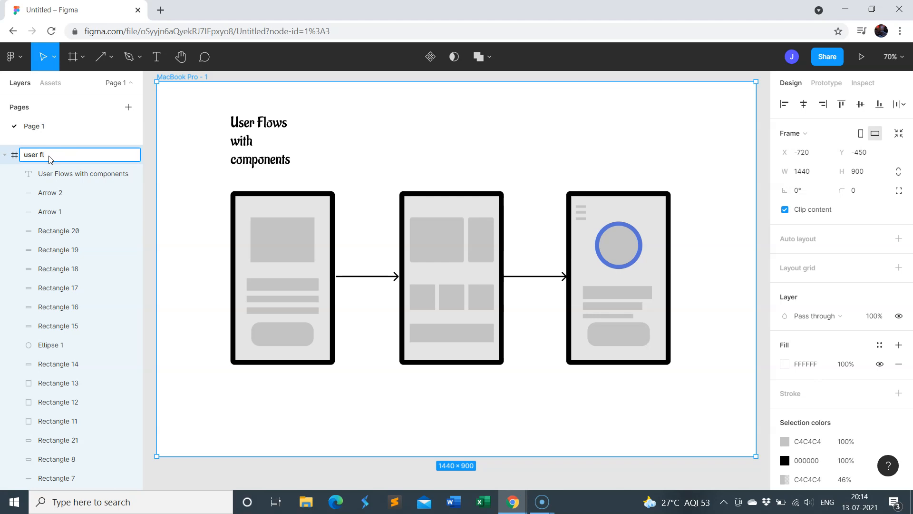
{"action": "type", "text": "ow 1"}
{"action": "left_click", "coordinate": [200, 156]}
{"action": "left_click", "coordinate": [182, 151]}
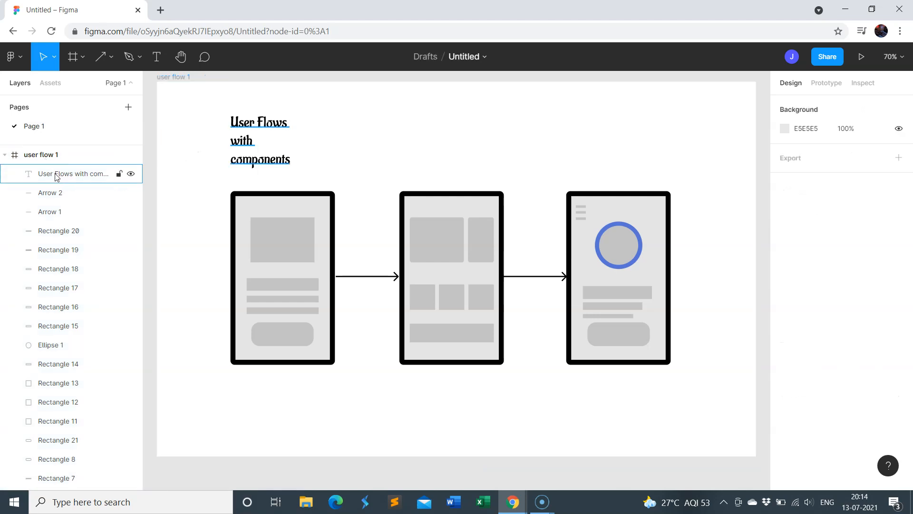
Review the frame's layer list and inspect the outer rectangles that form the three phone outlines
{"action": "scroll", "coordinate": [50, 285], "scroll_direction": "down", "scroll_amount": 3}
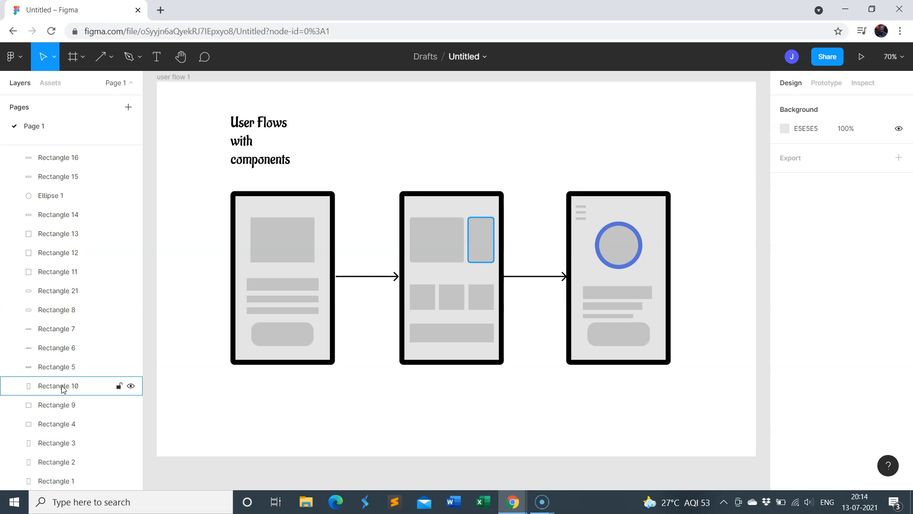
{"action": "scroll", "coordinate": [55, 433], "scroll_direction": "up", "scroll_amount": 2}
{"action": "scroll", "coordinate": [56, 432], "scroll_direction": "down", "scroll_amount": 2}
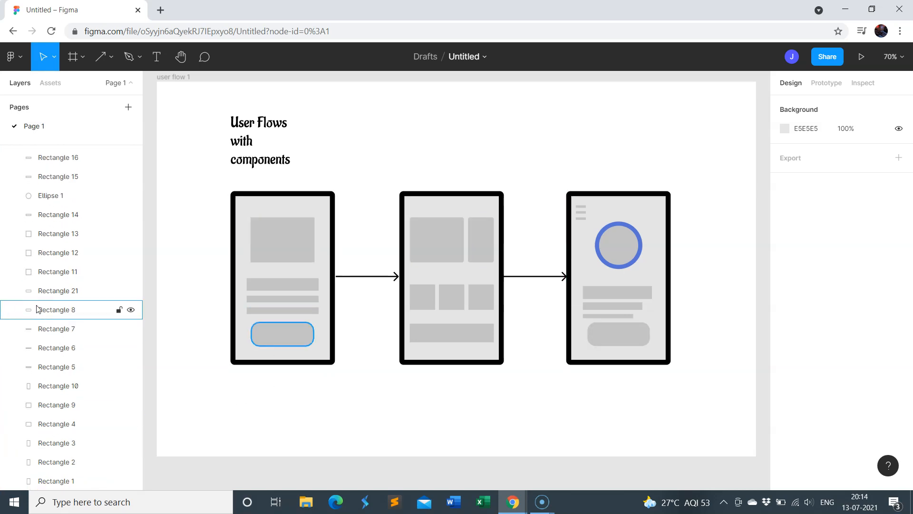
{"action": "scroll", "coordinate": [48, 309], "scroll_direction": "up", "scroll_amount": 3}
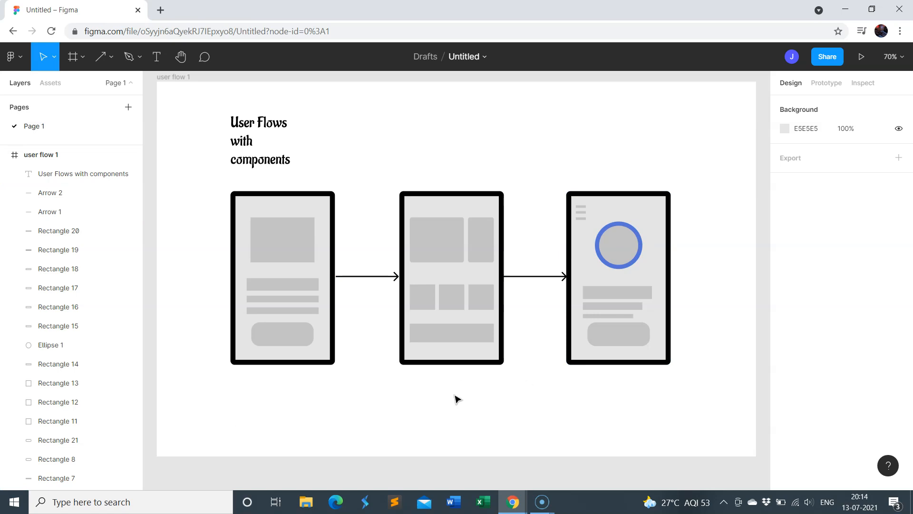
{"action": "left_click", "coordinate": [282, 196]}
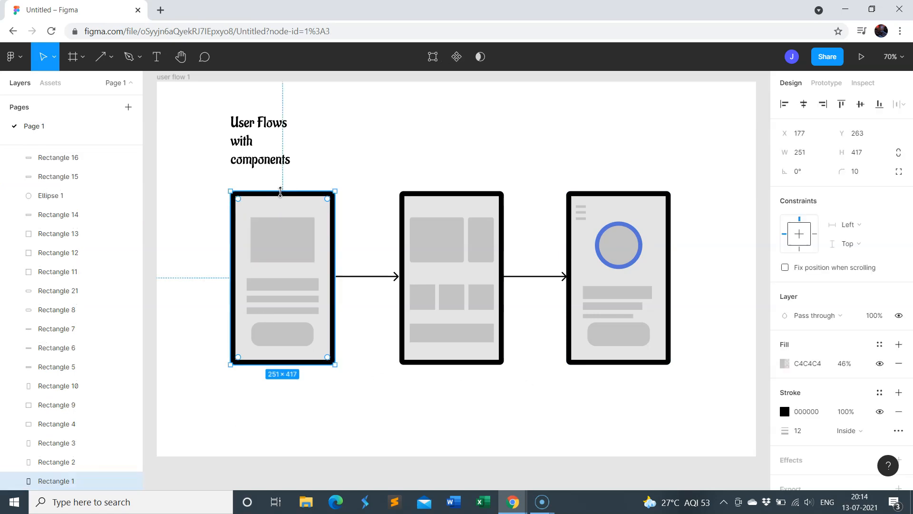
{"action": "left_click", "coordinate": [461, 193]}
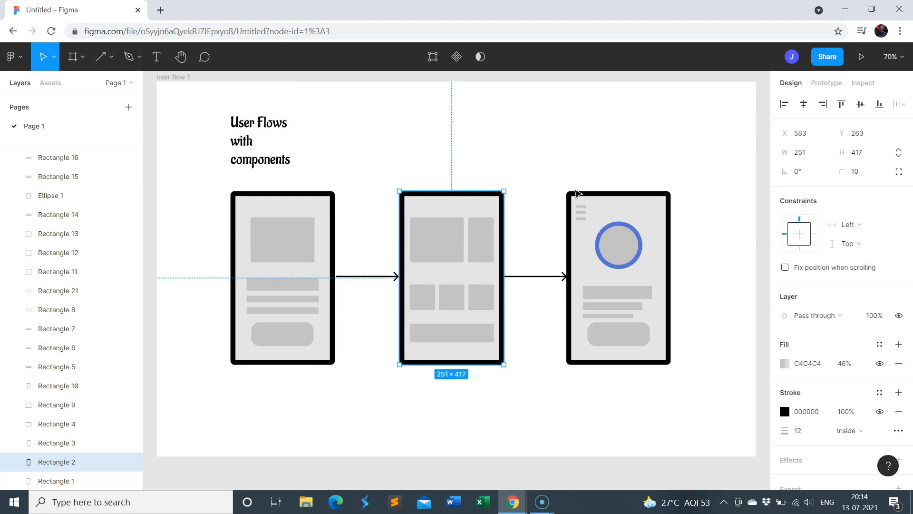
{"action": "left_click", "coordinate": [585, 191]}
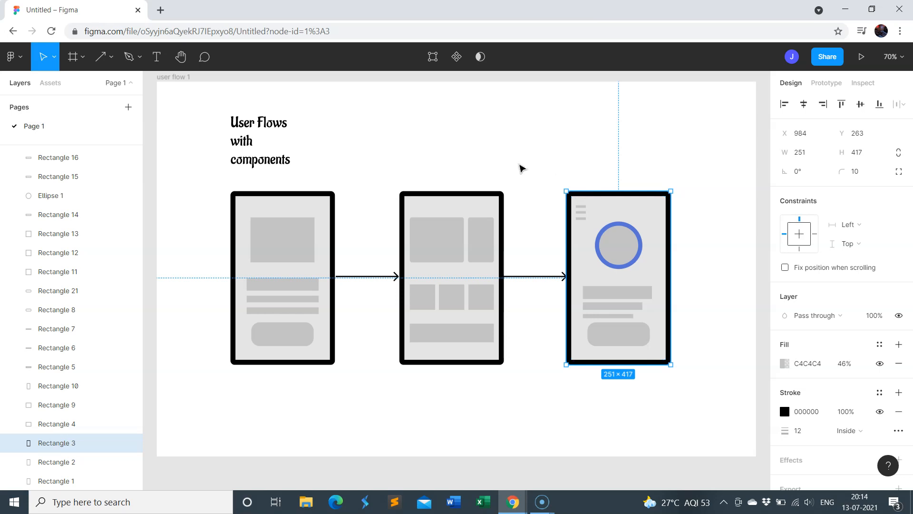
{"action": "left_click", "coordinate": [522, 167]}
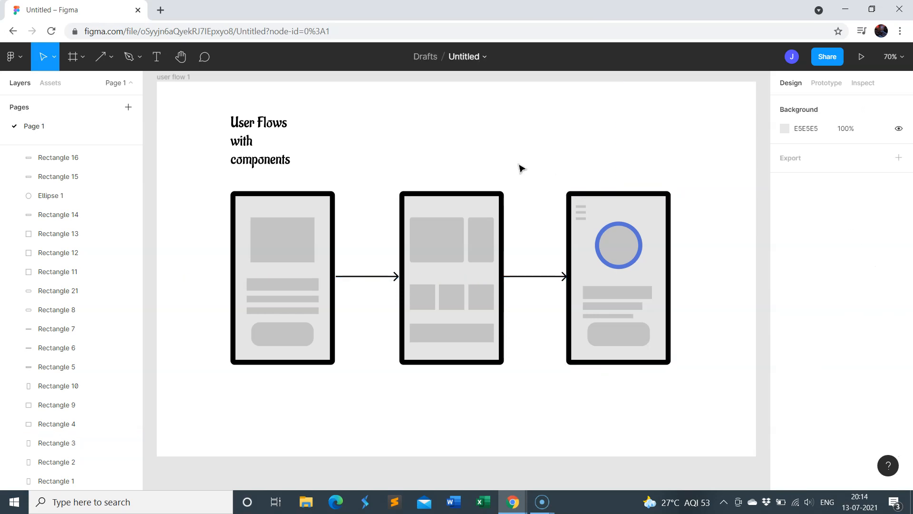
Inspect the image placeholder, the text bars and the rounded button shape inside the first phone screen
{"action": "left_click", "coordinate": [277, 244]}
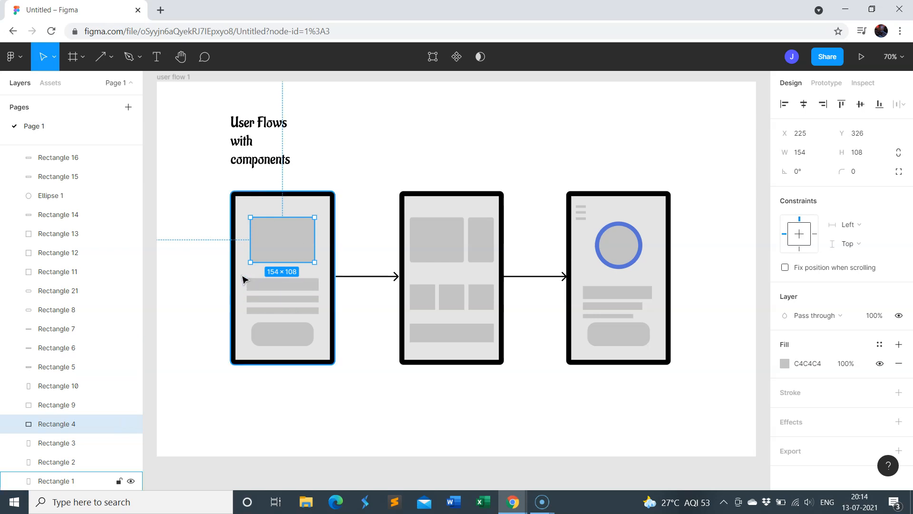
{"action": "left_click", "coordinate": [253, 286]}
{"action": "left_click", "coordinate": [261, 300]}
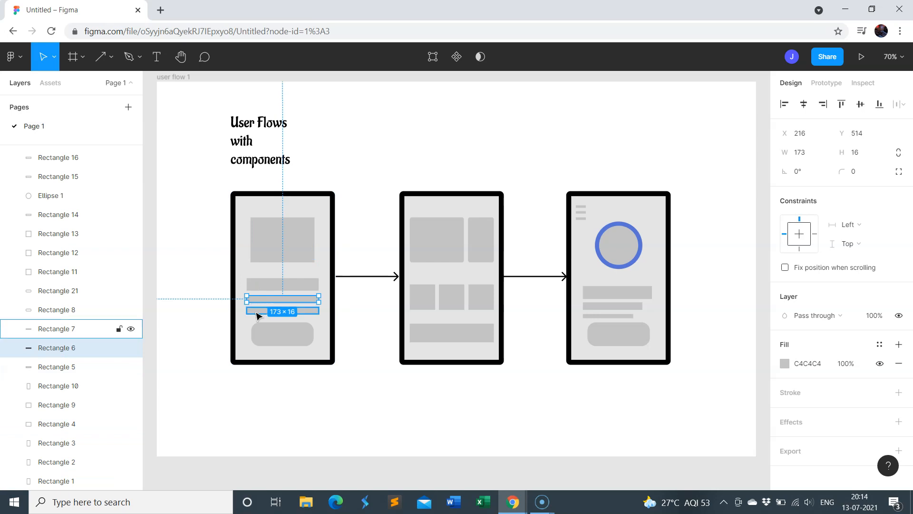
{"action": "left_click", "coordinate": [257, 315]}
{"action": "left_click", "coordinate": [451, 164]}
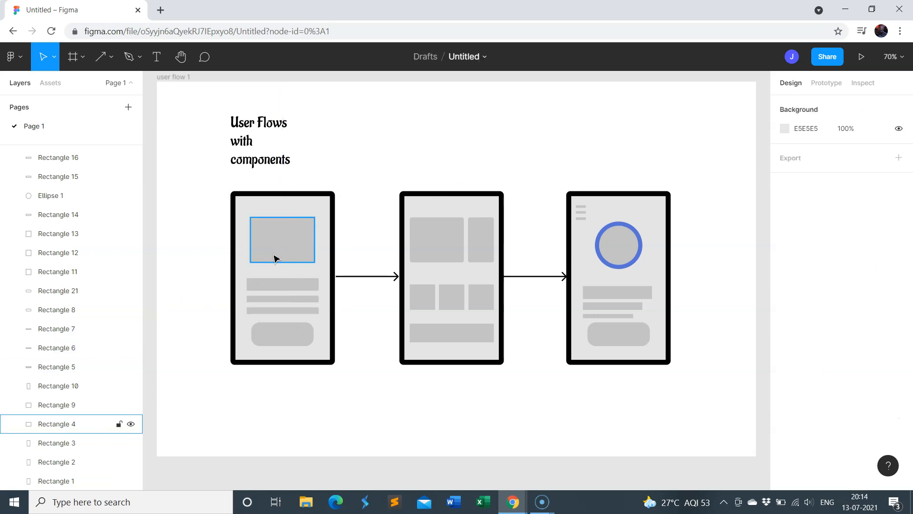
{"action": "left_click", "coordinate": [276, 334]}
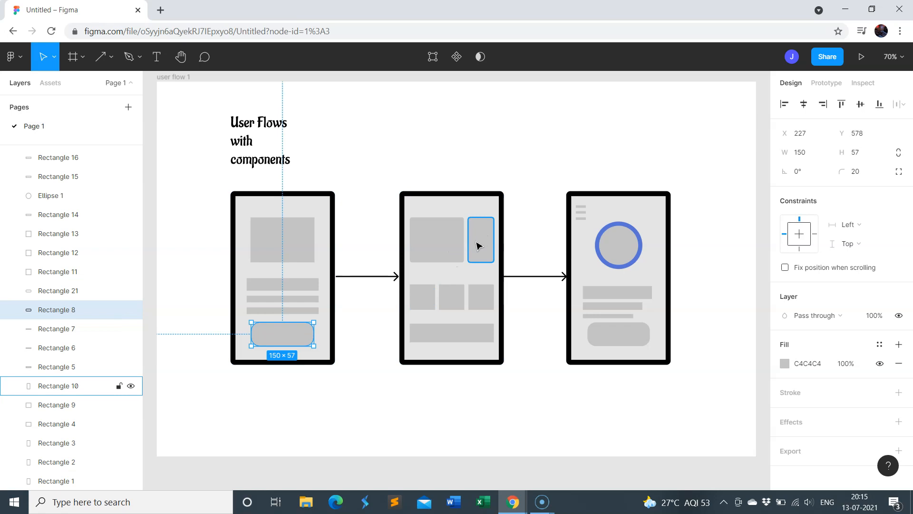
Inspect the two upper rectangles, the row of three squares and the wide bar inside the second phone screen
{"action": "left_click", "coordinate": [445, 246]}
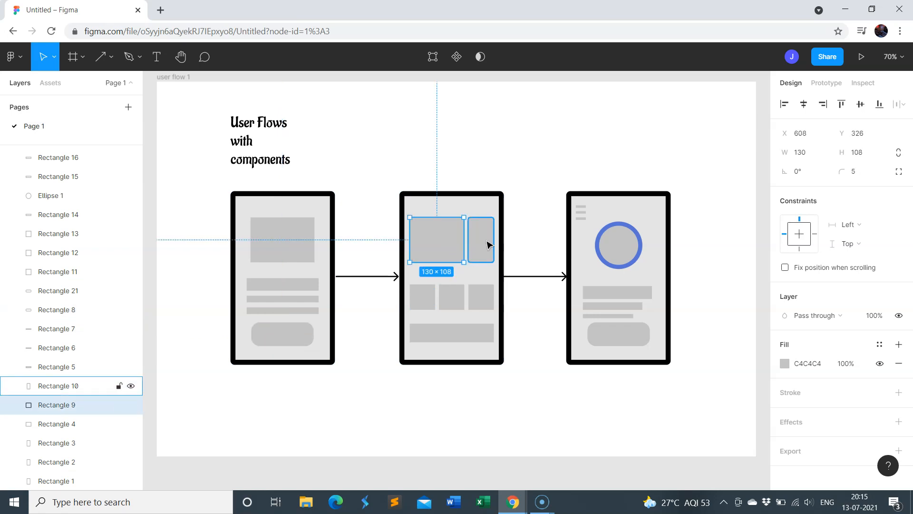
{"action": "left_click", "coordinate": [488, 244]}
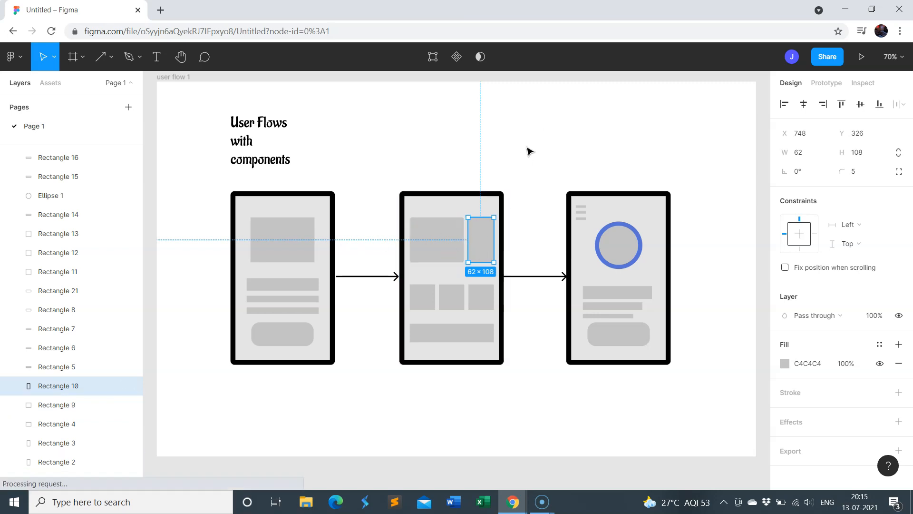
{"action": "left_click", "coordinate": [537, 130]}
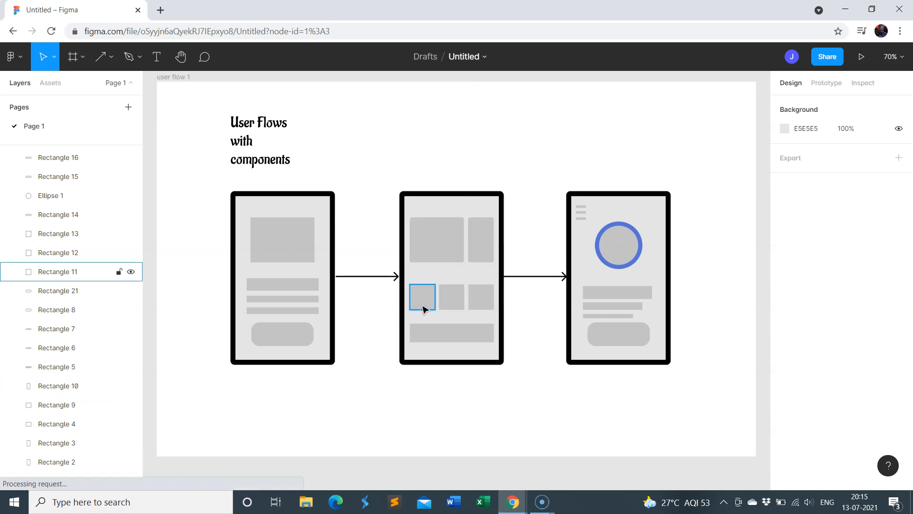
{"action": "left_click", "coordinate": [422, 297]}
{"action": "left_click", "coordinate": [448, 304]}
{"action": "left_click", "coordinate": [487, 304]}
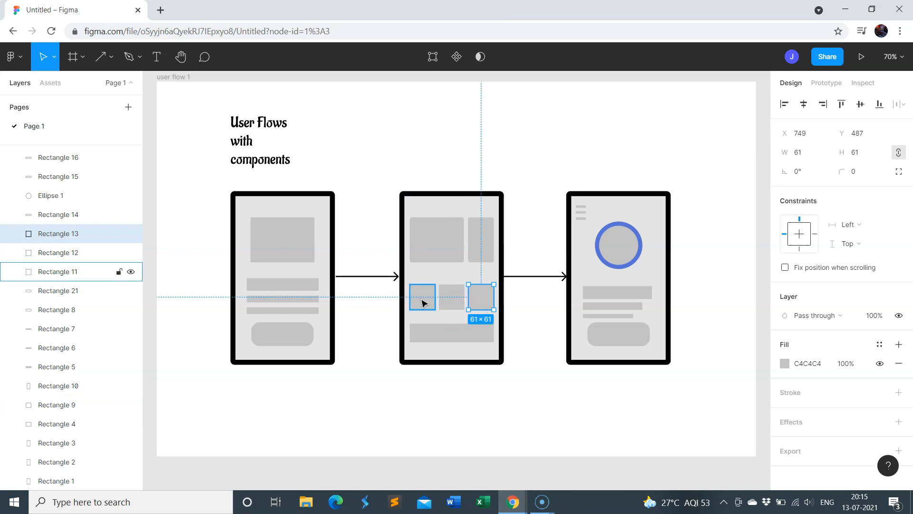
{"action": "left_click", "coordinate": [456, 300]}
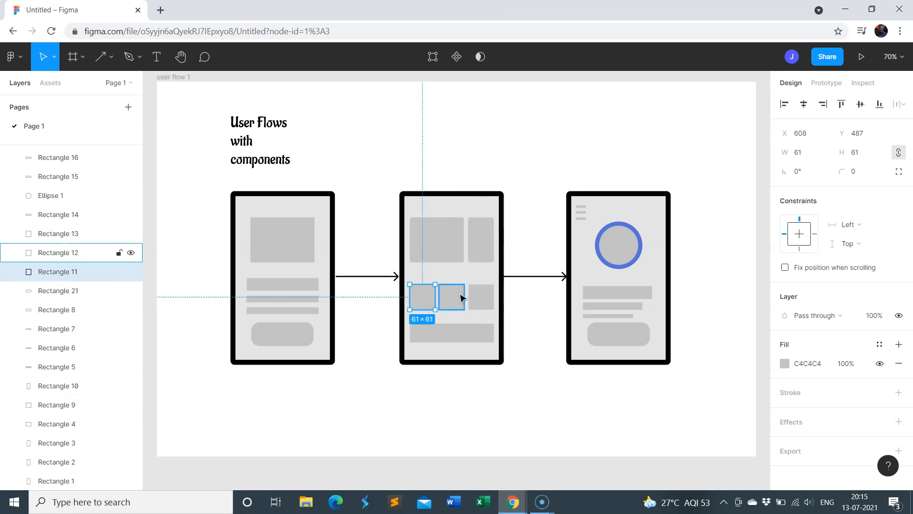
{"action": "left_click", "coordinate": [489, 303]}
{"action": "left_click", "coordinate": [463, 334]}
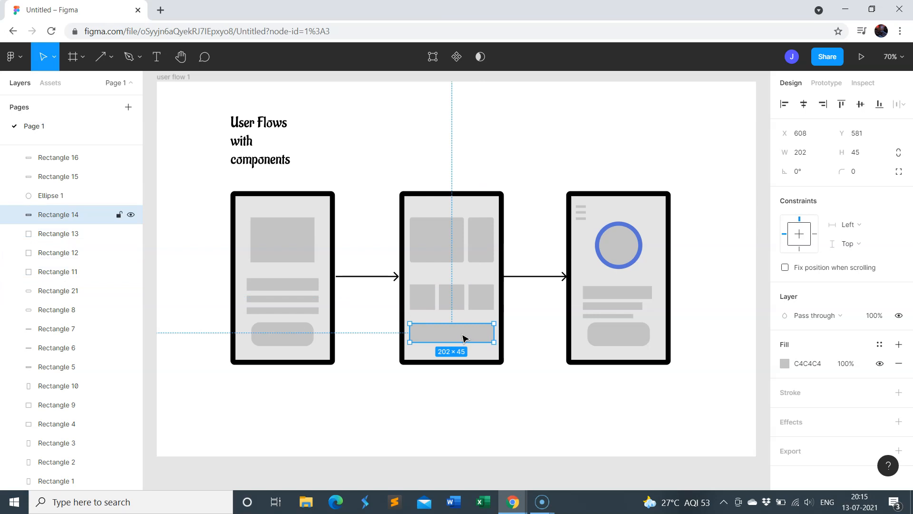
{"action": "left_click", "coordinate": [555, 113]}
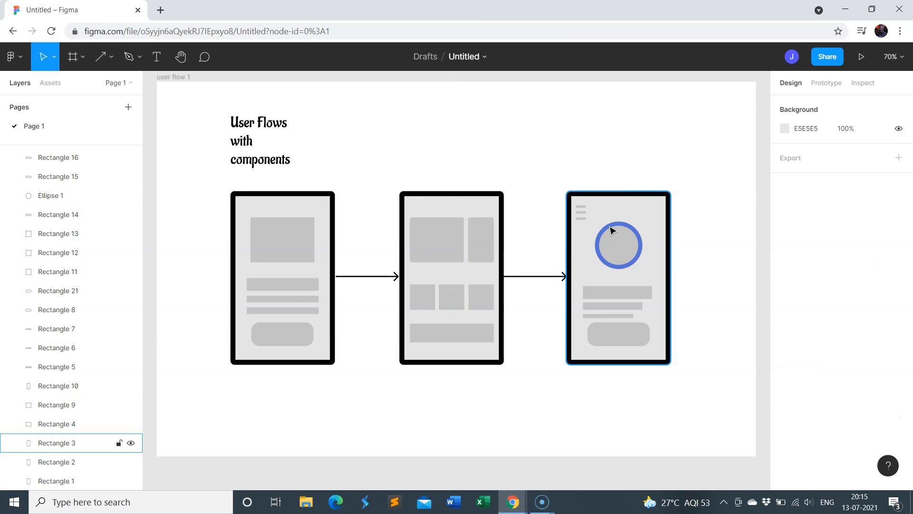
Inspect the menu lines, the blue-outlined circle and the rounded button shape inside the third phone screen
{"action": "left_click", "coordinate": [579, 206]}
{"action": "left_click", "coordinate": [596, 184]}
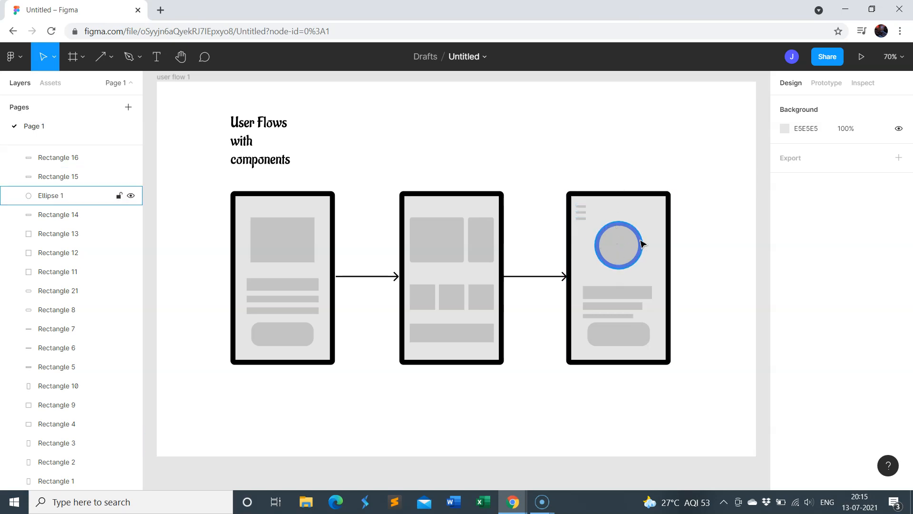
{"action": "left_click", "coordinate": [621, 250]}
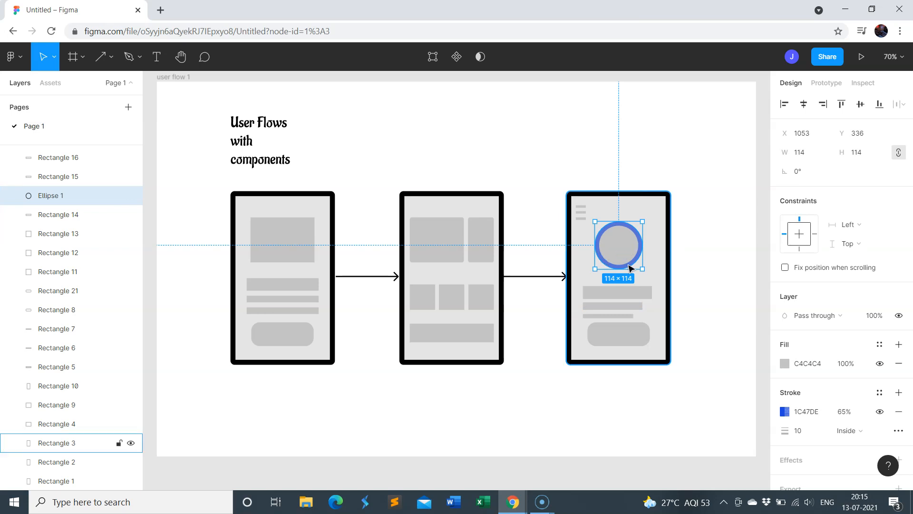
{"action": "key", "text": "Escape"}
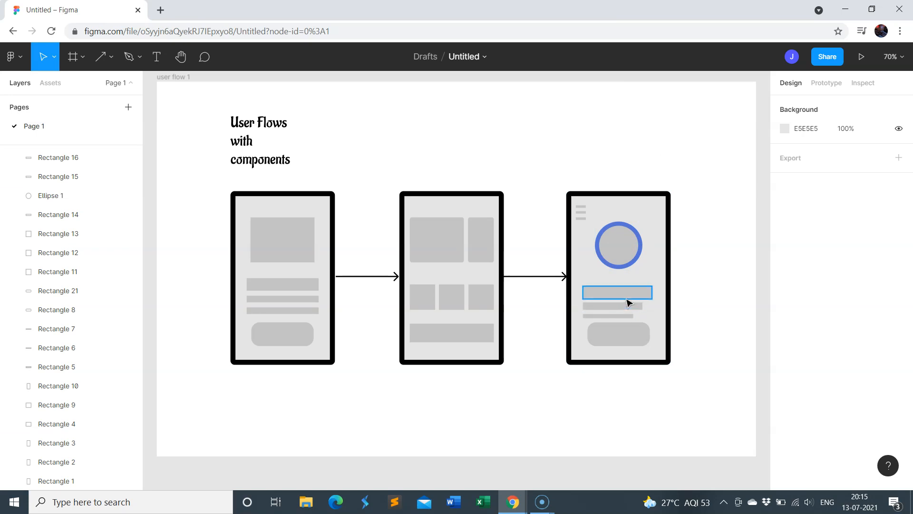
{"action": "left_click", "coordinate": [632, 340]}
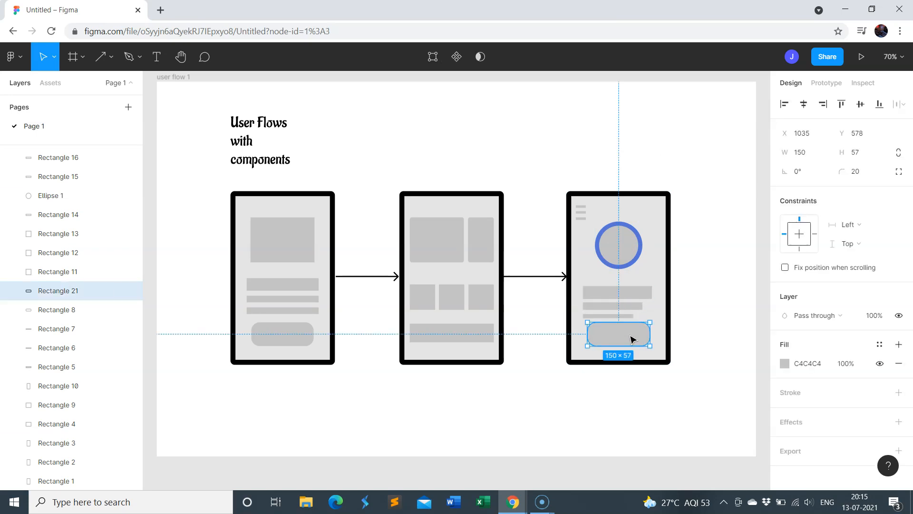
{"action": "left_click", "coordinate": [637, 126]}
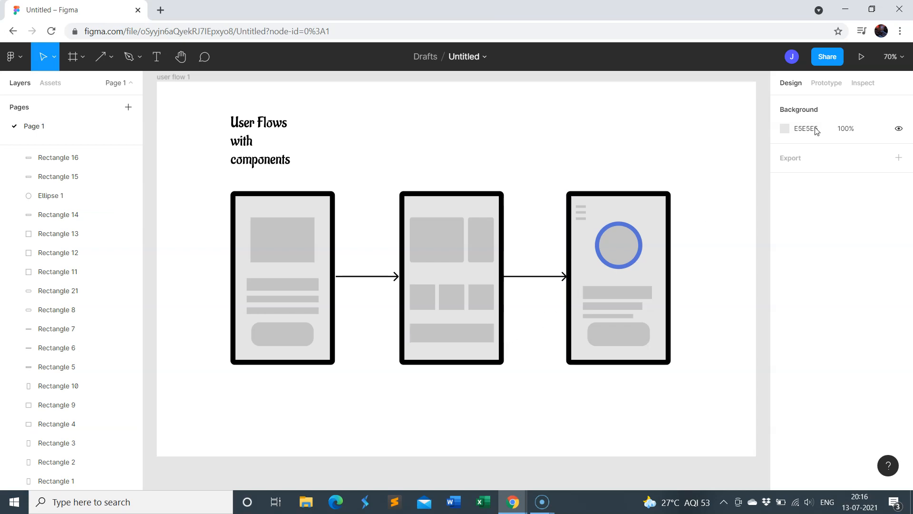
Duplicate the whole user flow 1 frame and place the copy above the original on the canvas
{"action": "left_click", "coordinate": [905, 59]}
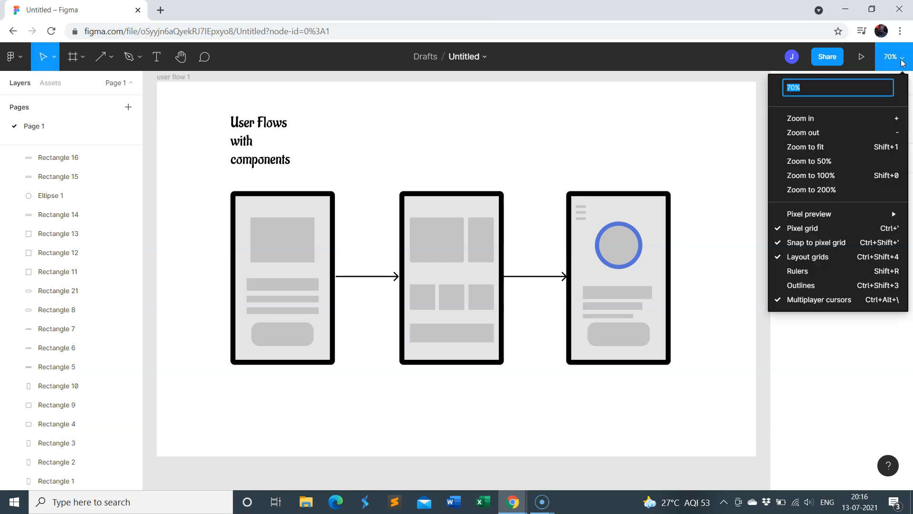
{"action": "left_click", "coordinate": [808, 133]}
{"action": "left_click", "coordinate": [891, 58]}
{"action": "left_click", "coordinate": [890, 59]}
{"action": "left_click", "coordinate": [890, 59]}
{"action": "left_click", "coordinate": [814, 161]}
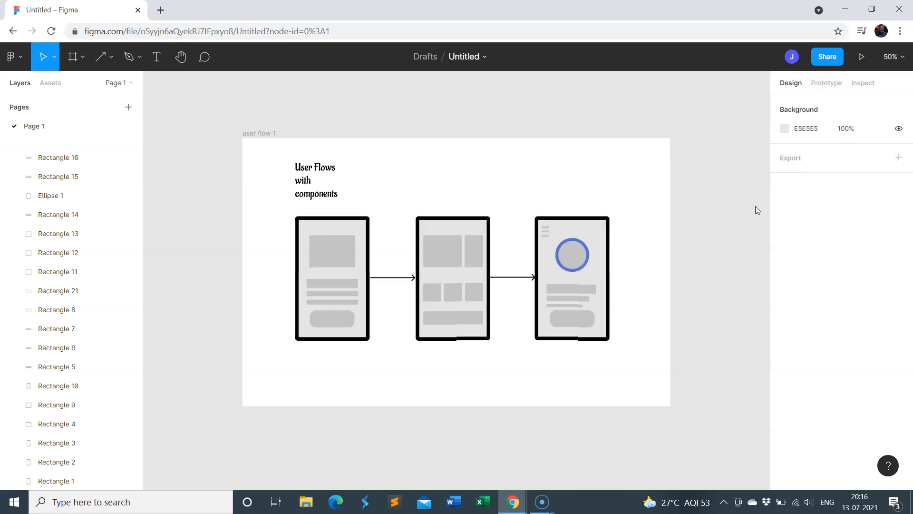
{"action": "scroll", "coordinate": [707, 292], "scroll_direction": "up", "scroll_amount": 1}
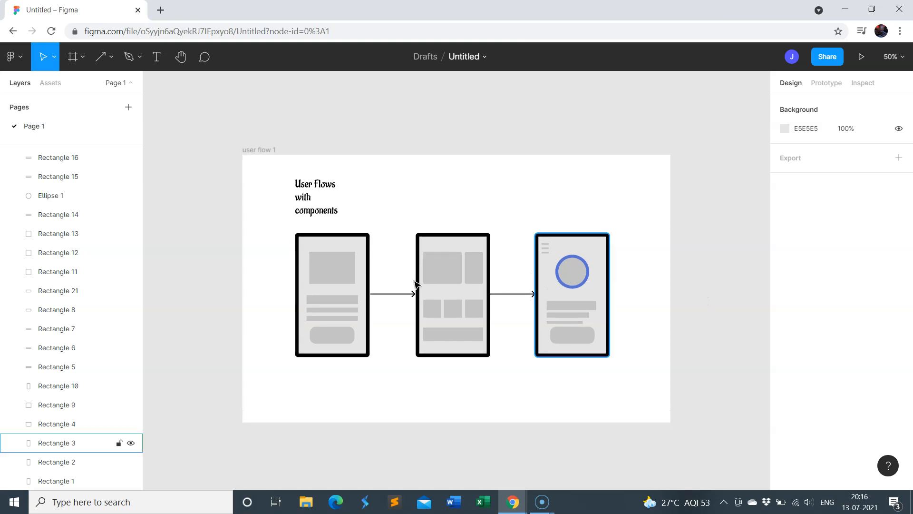
{"action": "left_click_drag", "start_coordinate": [224, 115], "coordinate": [646, 425]}
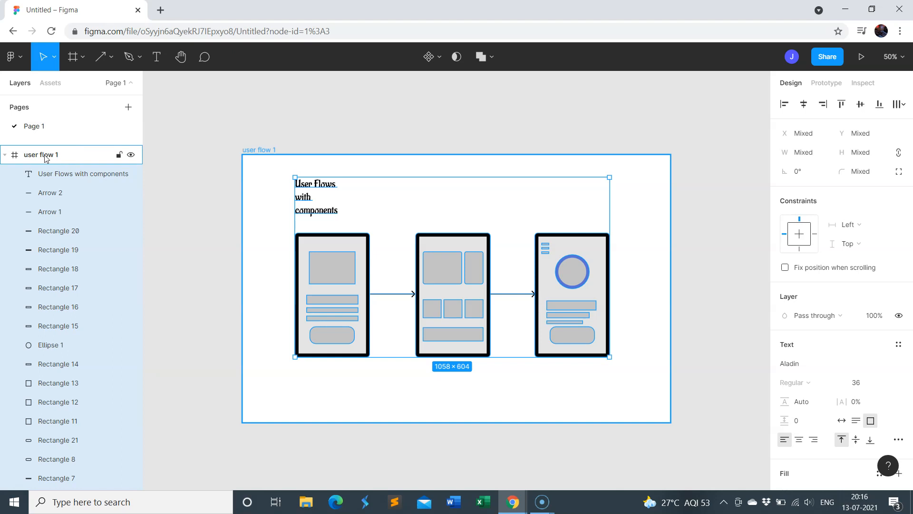
{"action": "left_click", "coordinate": [66, 156]}
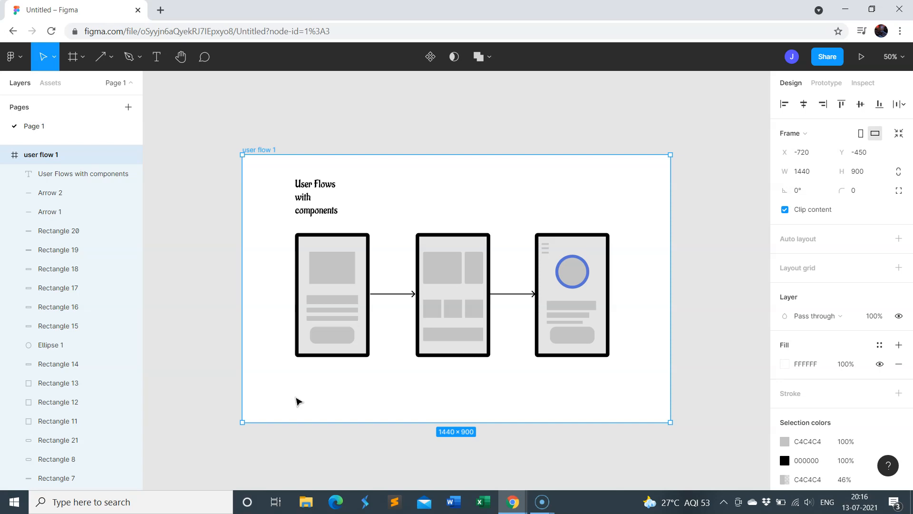
{"action": "mouse_move", "coordinate": [449, 209]}
{"action": "left_mouse_down"}
{"action": "mouse_move", "coordinate": [447, 43]}
{"action": "mouse_move", "coordinate": [452, 208]}
{"action": "mouse_move", "coordinate": [453, 200]}
{"action": "left_mouse_up"}
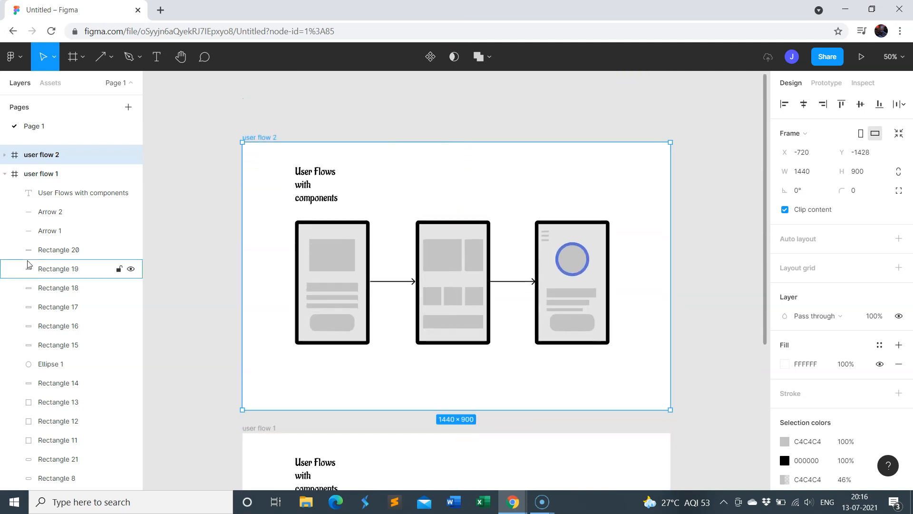
Rename the duplicated frame as "components" and select the original user flow 1 frame
{"action": "double_click", "coordinate": [56, 157]}
{"action": "type", "text": "d"}
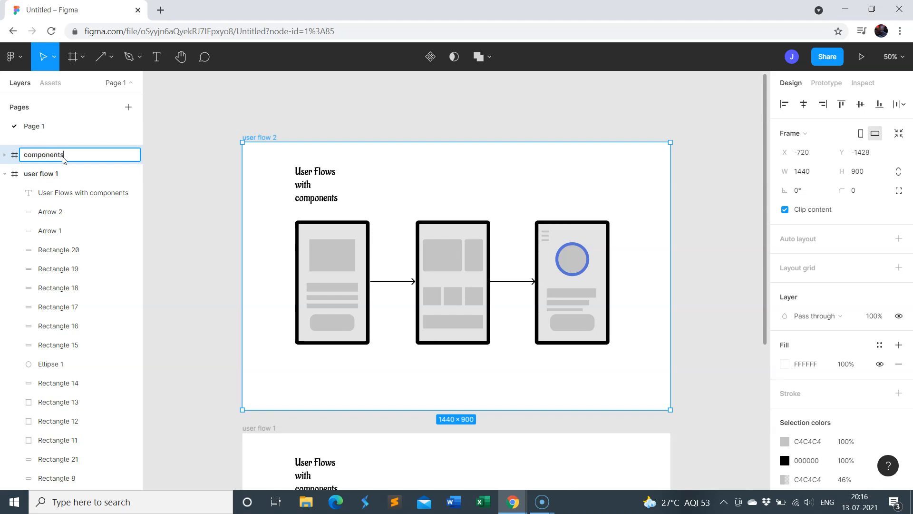
{"action": "left_click", "coordinate": [195, 118]}
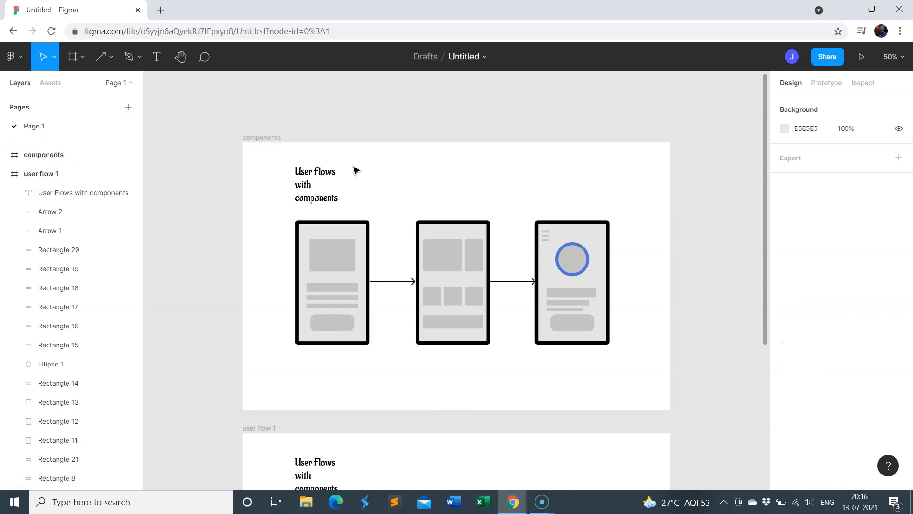
{"action": "left_click", "coordinate": [50, 176]}
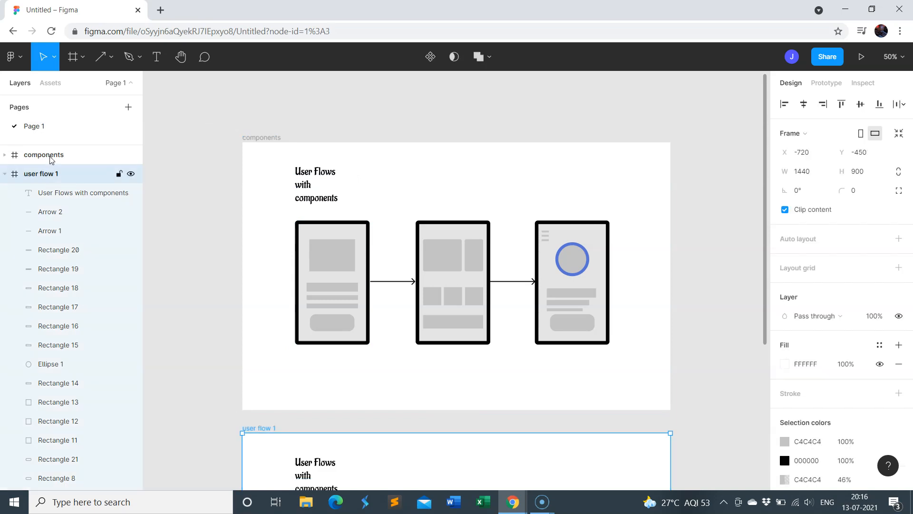
Expand the components frame's layers and delete the "User Flows with components" heading from that frame
{"action": "left_click", "coordinate": [52, 157]}
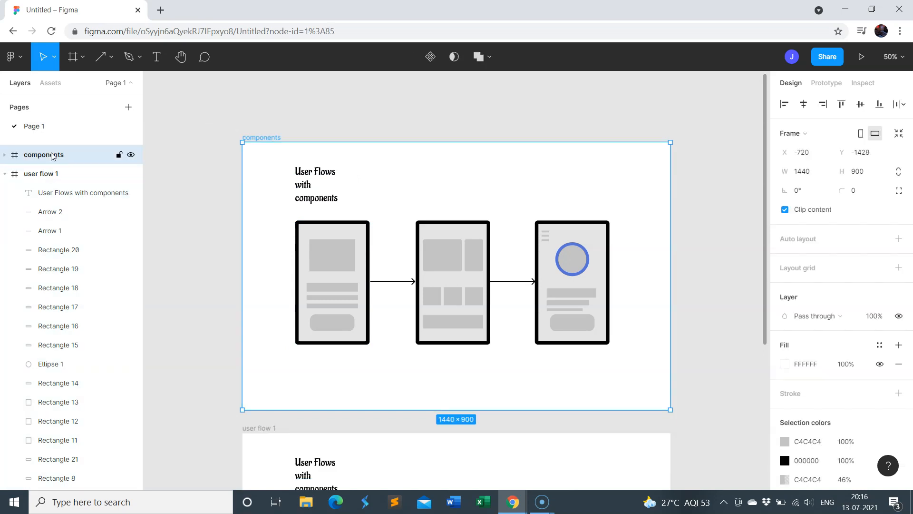
{"action": "left_click", "coordinate": [6, 156]}
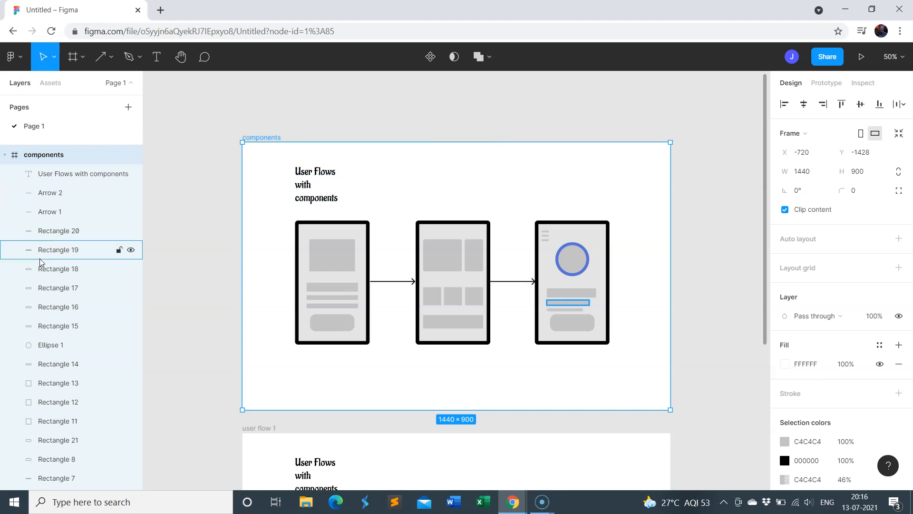
{"action": "left_click", "coordinate": [316, 177]}
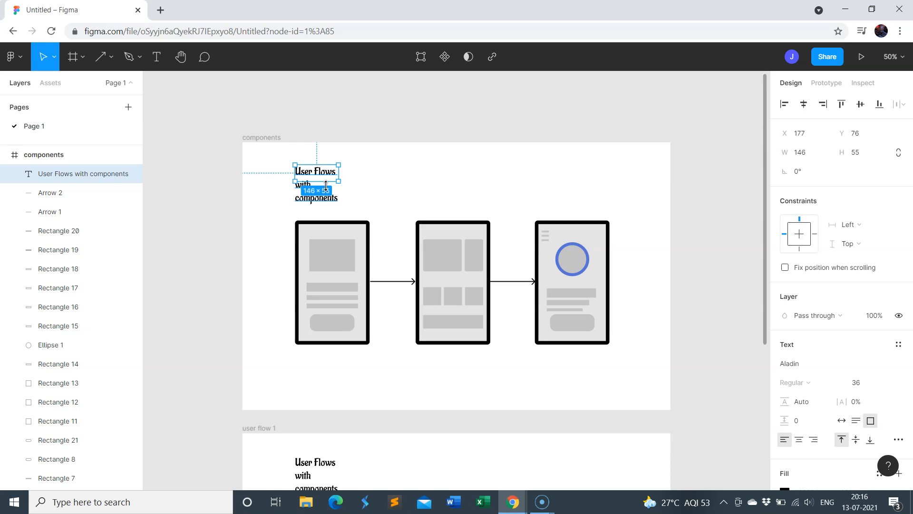
{"action": "key", "text": "Delete"}
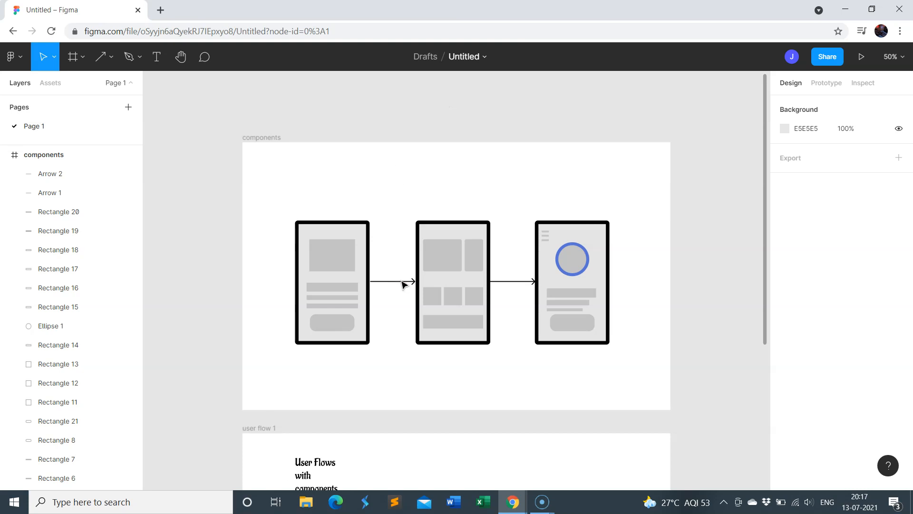
Move the first arrow into the empty space above the phone screens and delete the second arrow in the components frame
{"action": "left_click_drag", "start_coordinate": [401, 284], "coordinate": [388, 185]}
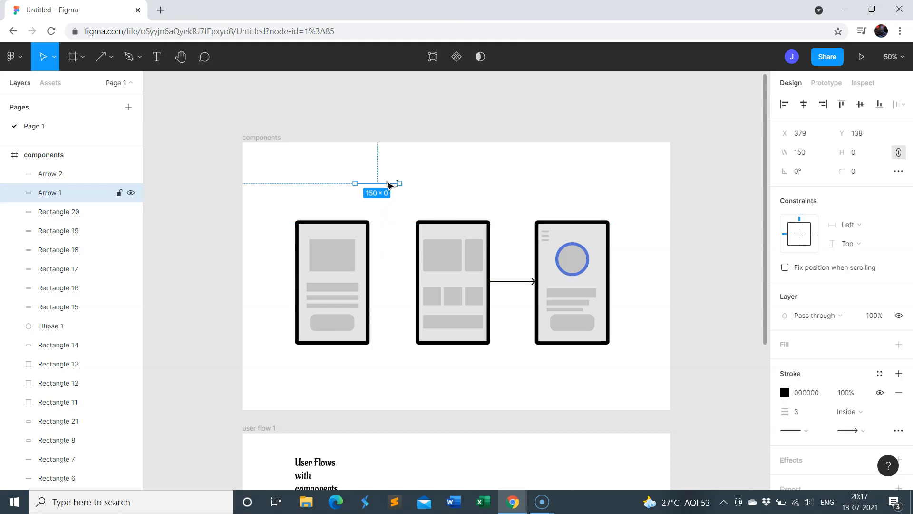
{"action": "left_click", "coordinate": [516, 283]}
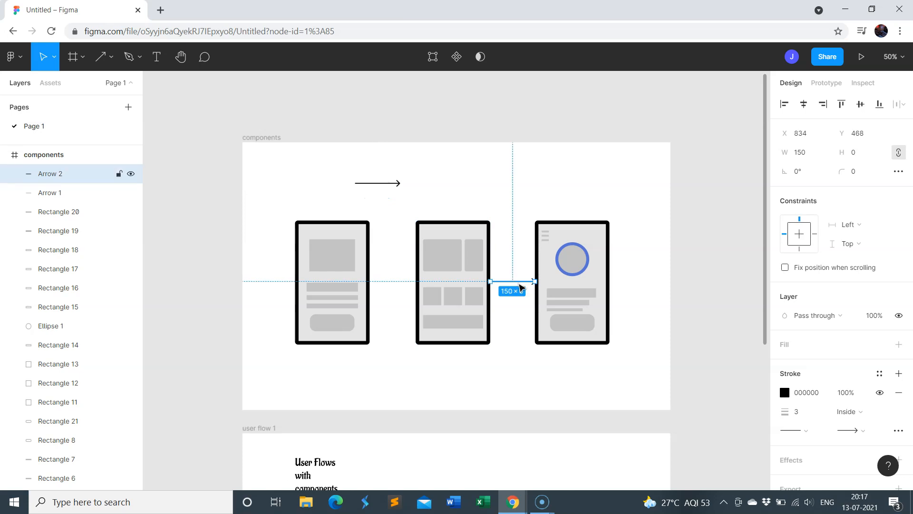
{"action": "key", "text": "Delete"}
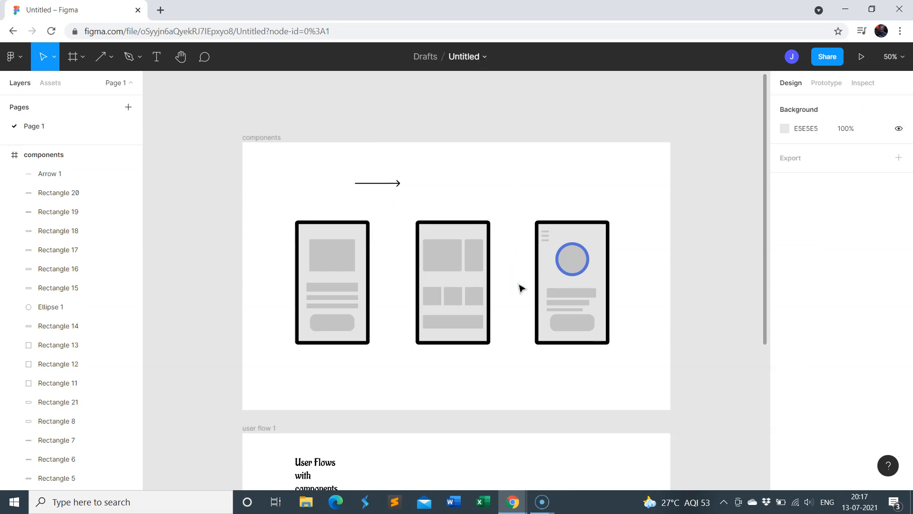
Rename the remaining arrow's layer as "arrow" and convert it into a component
{"action": "left_click", "coordinate": [390, 184]}
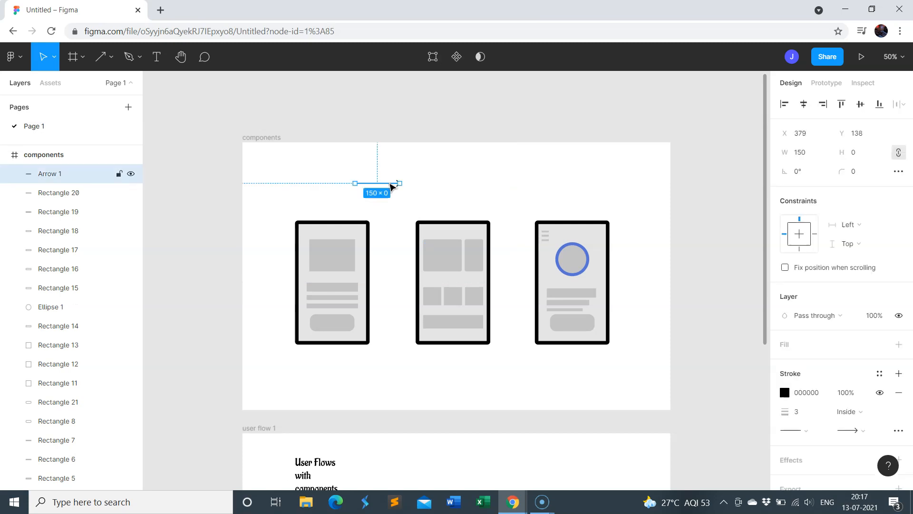
{"action": "double_click", "coordinate": [59, 176]}
{"action": "type", "text": "a"}
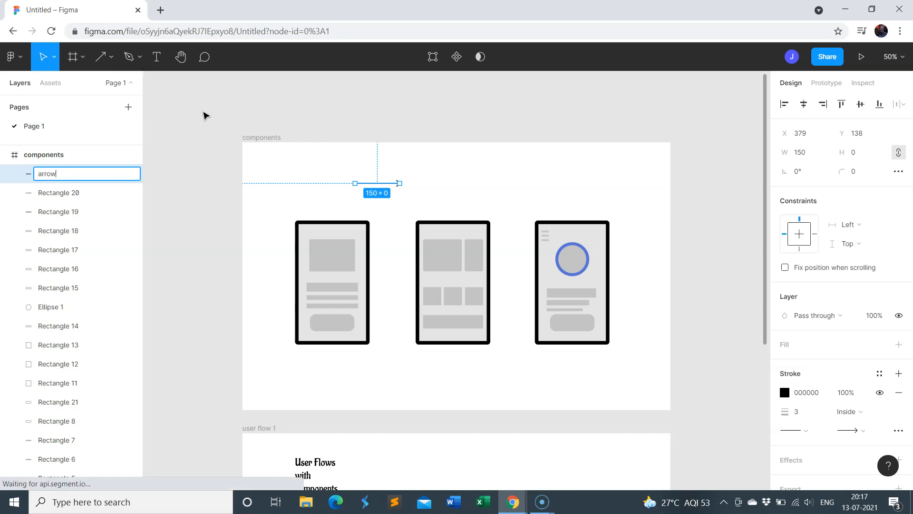
{"action": "left_click", "coordinate": [204, 114]}
{"action": "left_click", "coordinate": [381, 189]}
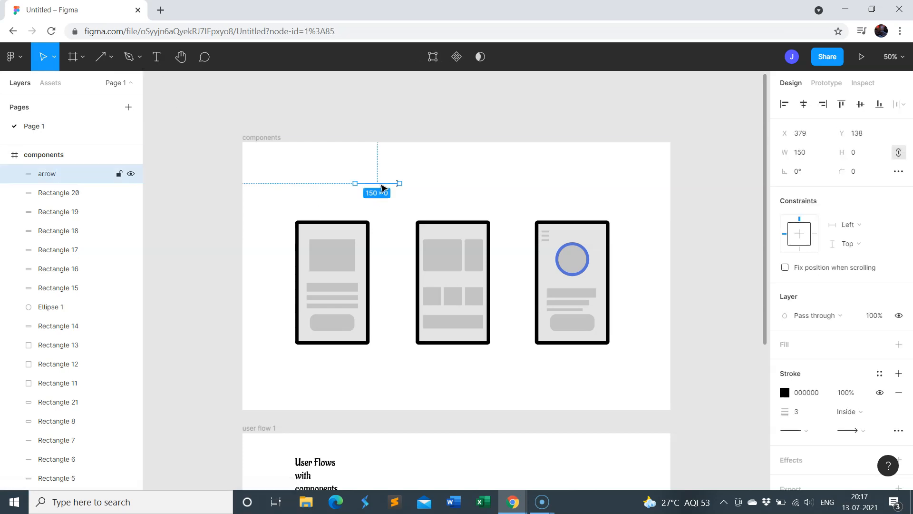
{"action": "left_click", "coordinate": [458, 57]}
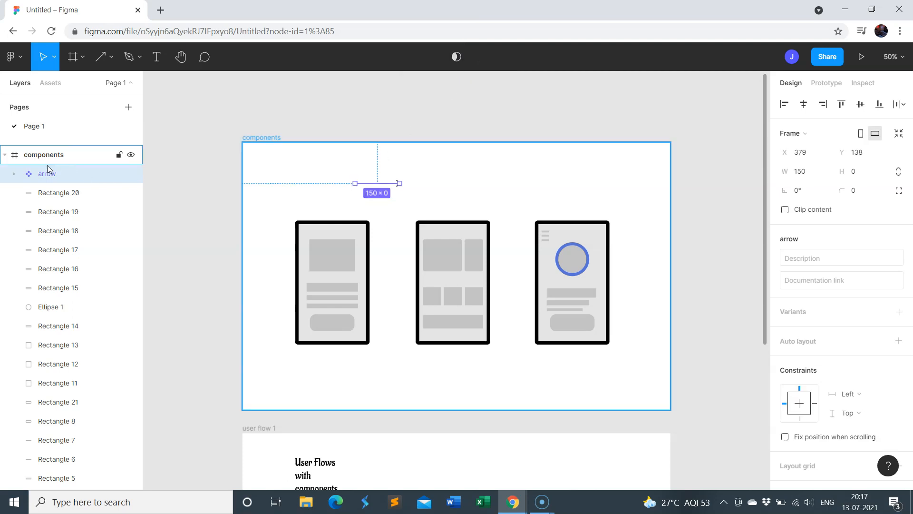
{"action": "left_click", "coordinate": [299, 119]}
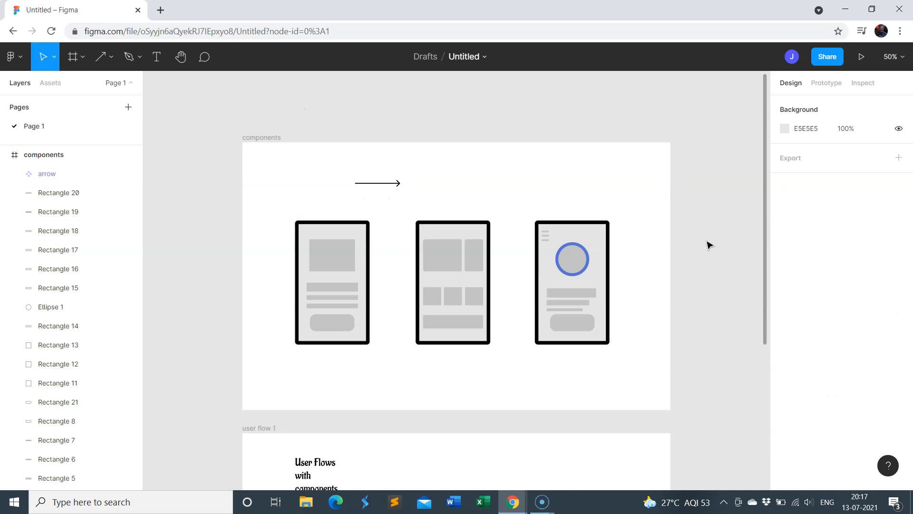
Try to rename the third phone's outline rectangle as "device frame" and convert the rectangle into a component
{"action": "left_click", "coordinate": [608, 250]}
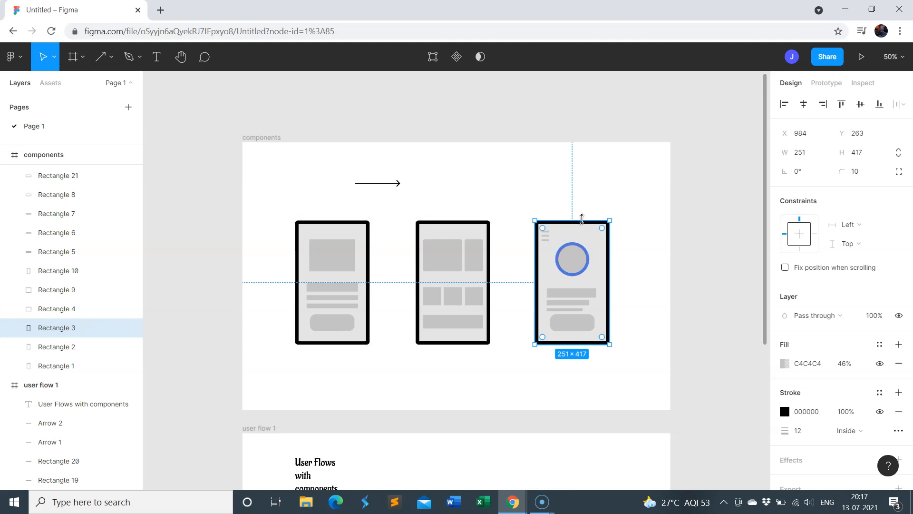
{"action": "left_click_drag", "start_coordinate": [570, 260], "coordinate": [578, 232]}
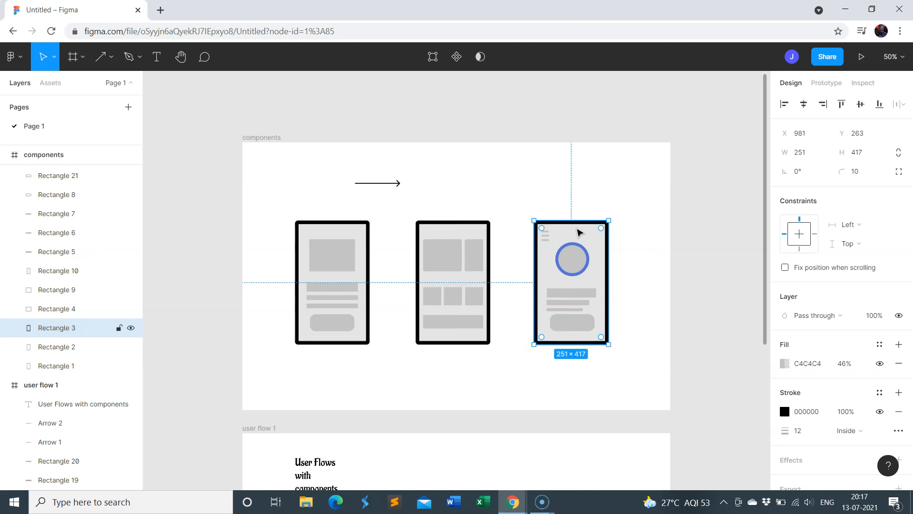
{"action": "double_click", "coordinate": [77, 328]}
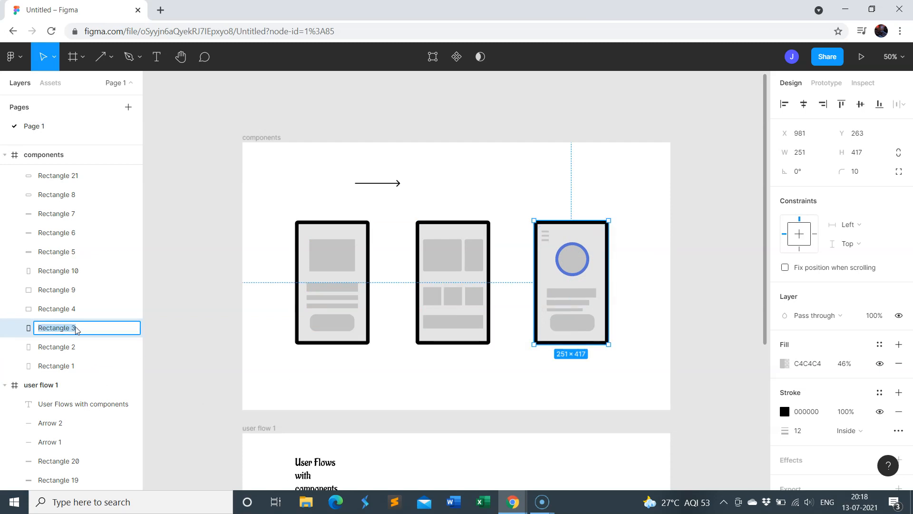
{"action": "type", "text": "device frame"}
{"action": "left_click", "coordinate": [455, 56]}
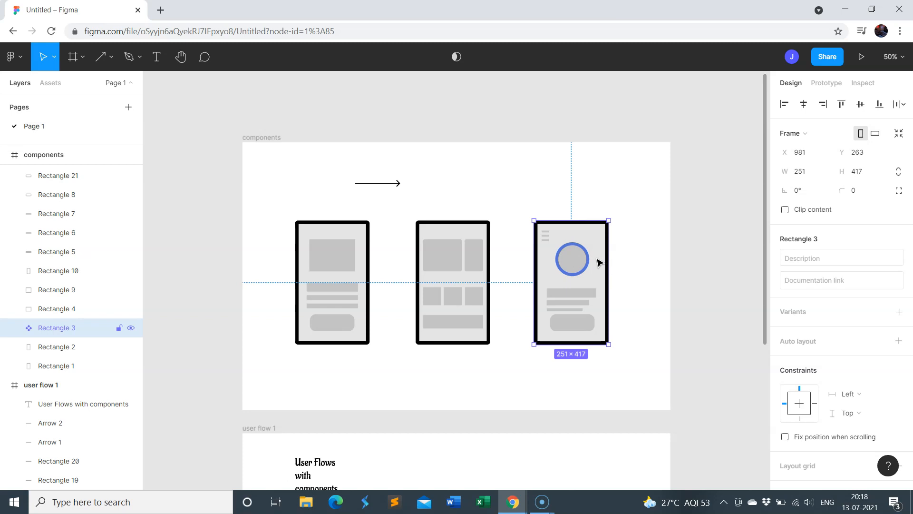
Move the phone outline component off the third screen's contents to the space above them, nesting its layer inside the components frame
{"action": "left_click_drag", "start_coordinate": [598, 262], "coordinate": [677, 124]}
{"action": "left_click", "coordinate": [613, 372]}
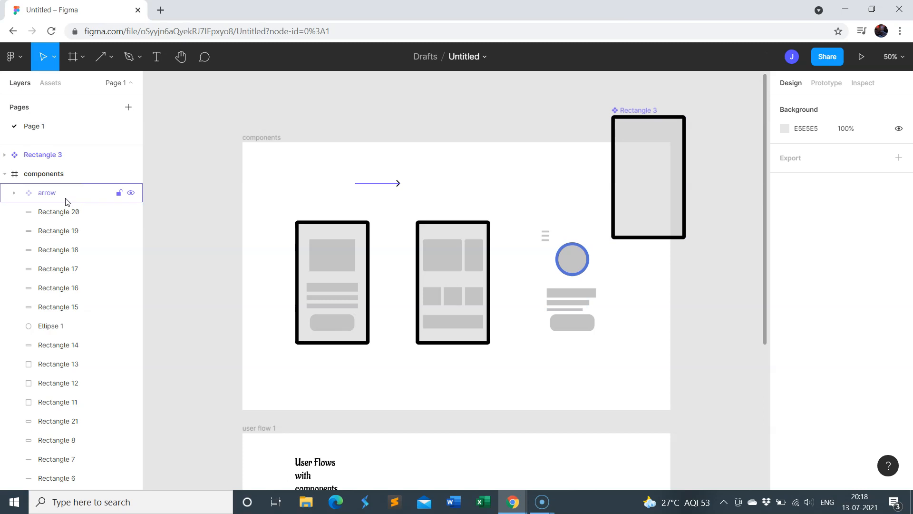
{"action": "left_click", "coordinate": [630, 192]}
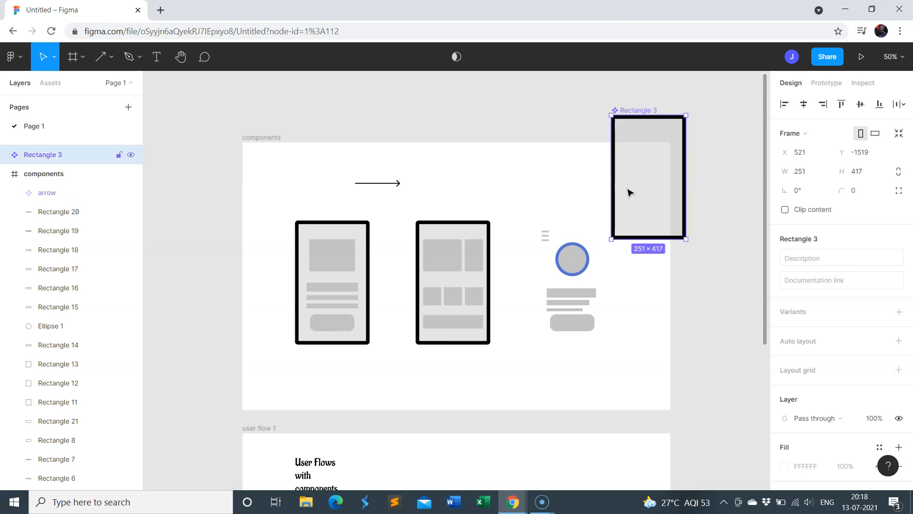
{"action": "left_click_drag", "start_coordinate": [82, 159], "coordinate": [78, 191]}
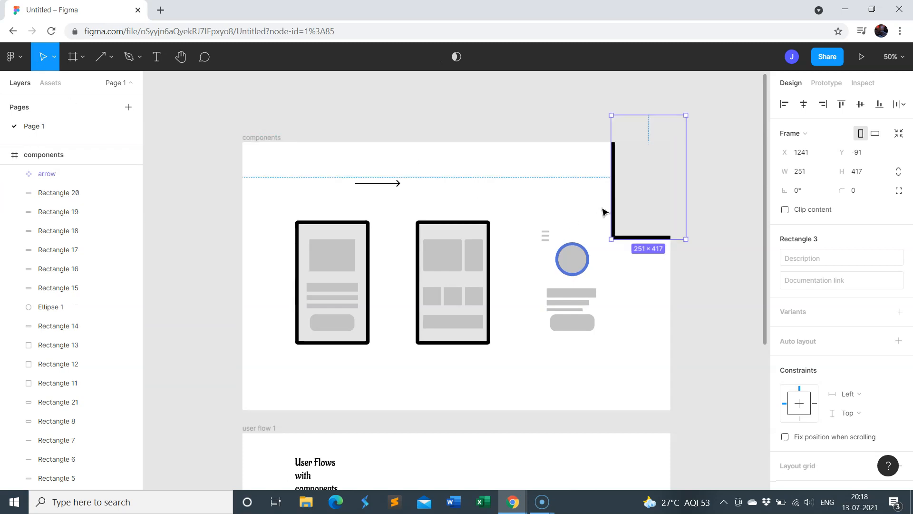
{"action": "left_click_drag", "start_coordinate": [646, 202], "coordinate": [544, 170]}
{"action": "left_click", "coordinate": [638, 251]}
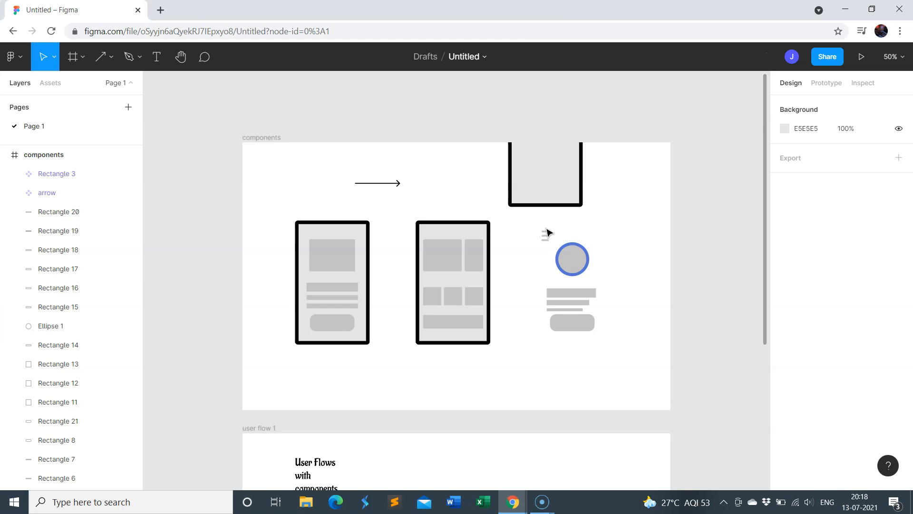
Group the third screen's three small menu lines and shift the group slightly down beside the blue-outlined circle
{"action": "left_click_drag", "start_coordinate": [547, 230], "coordinate": [546, 240]}
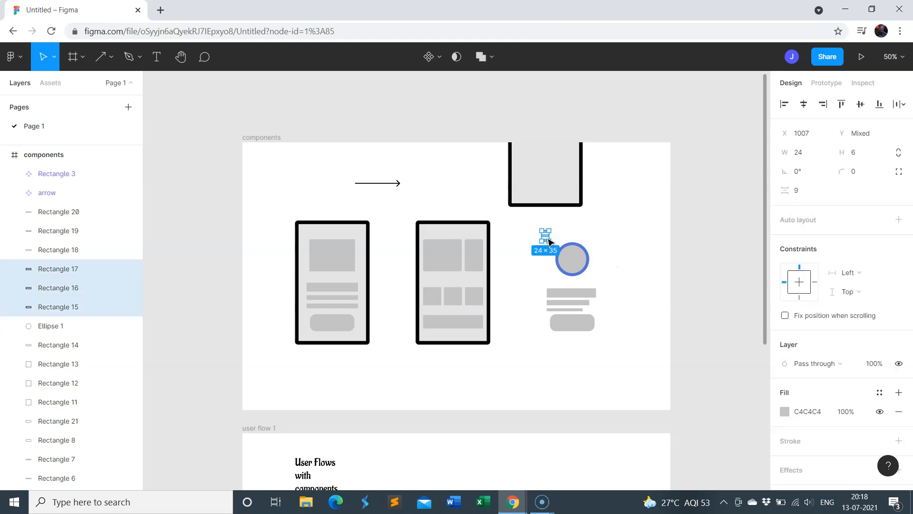
{"action": "right_click", "coordinate": [549, 240]}
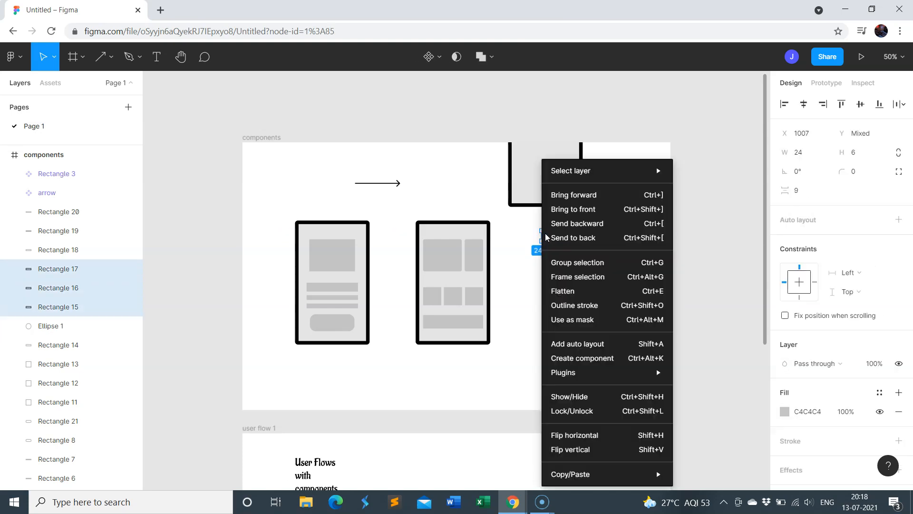
{"action": "left_click", "coordinate": [558, 265]}
{"action": "left_click", "coordinate": [542, 241]}
{"action": "left_click", "coordinate": [543, 245]}
{"action": "mouse_move", "coordinate": [543, 245]}
{"action": "left_mouse_down"}
{"action": "mouse_move", "coordinate": [540, 254]}
{"action": "mouse_move", "coordinate": [543, 242]}
{"action": "left_mouse_up"}
{"action": "left_click", "coordinate": [610, 228]}
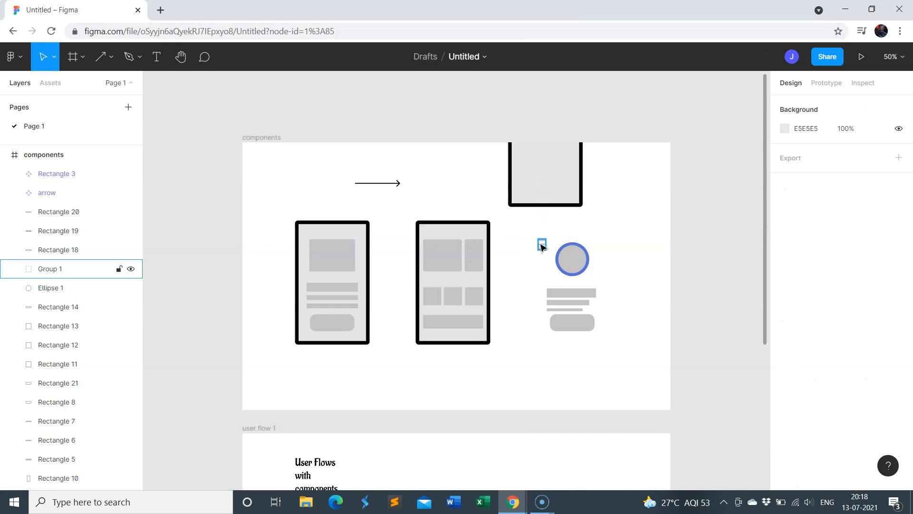
Convert the menu lines group into a component named "hamburger menu" and place it in the empty space beside the phone outline
{"action": "left_click", "coordinate": [543, 246]}
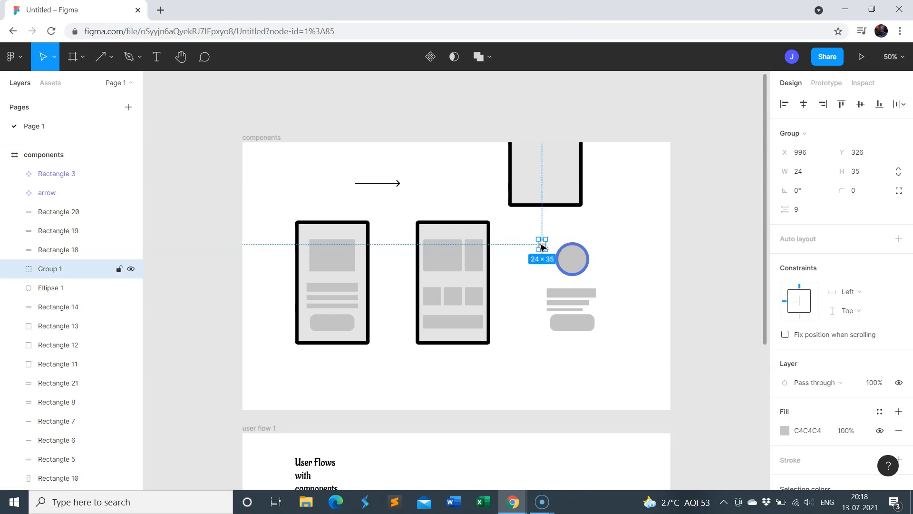
{"action": "left_click", "coordinate": [430, 57]}
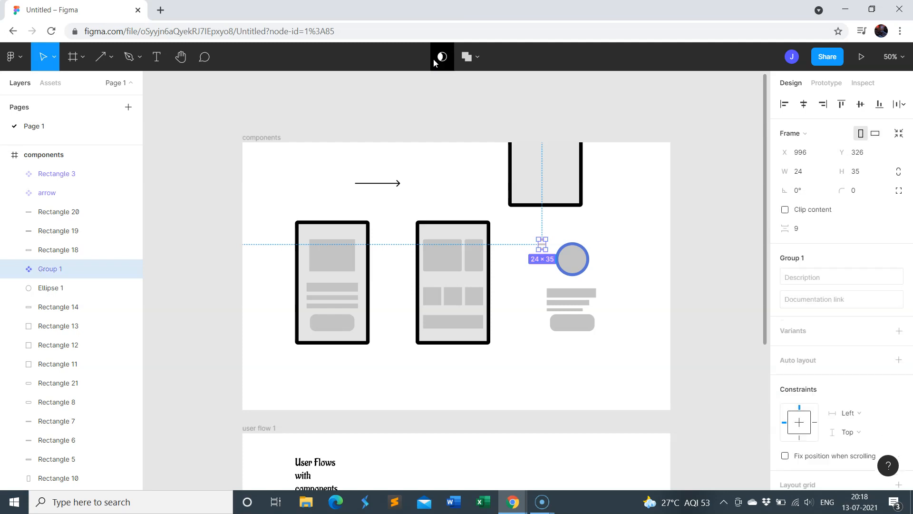
{"action": "left_click", "coordinate": [604, 227]}
{"action": "left_click", "coordinate": [541, 247]}
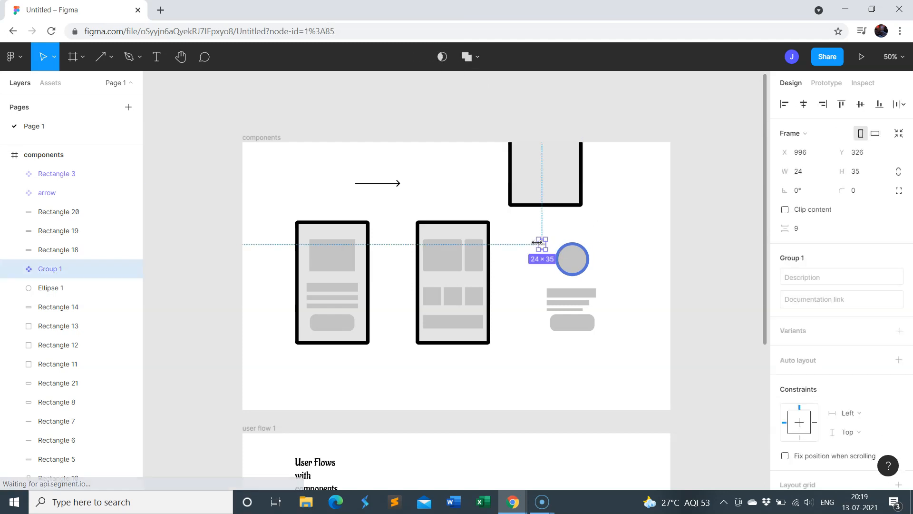
{"action": "double_click", "coordinate": [54, 270]}
{"action": "type", "text": "hamburger menu"}
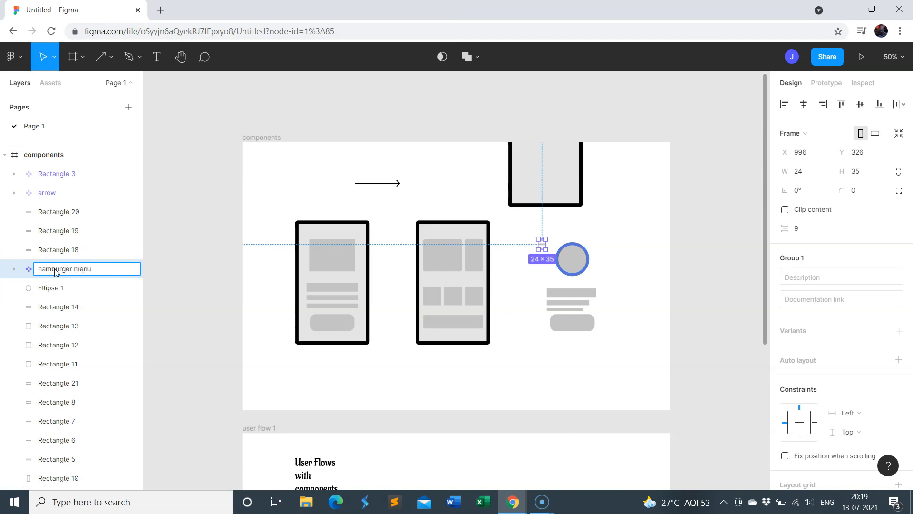
{"action": "left_click", "coordinate": [497, 195]}
{"action": "left_click_drag", "start_coordinate": [546, 245], "coordinate": [639, 180]}
Convert the blue-outlined circle into a component named "profile pic" and move it below the hamburger menu
{"action": "left_click", "coordinate": [575, 259]}
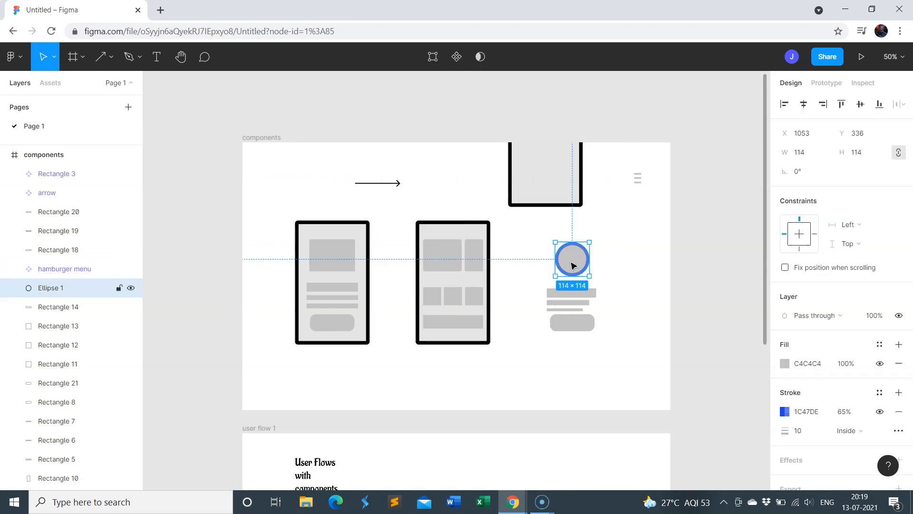
{"action": "left_click", "coordinate": [457, 58]}
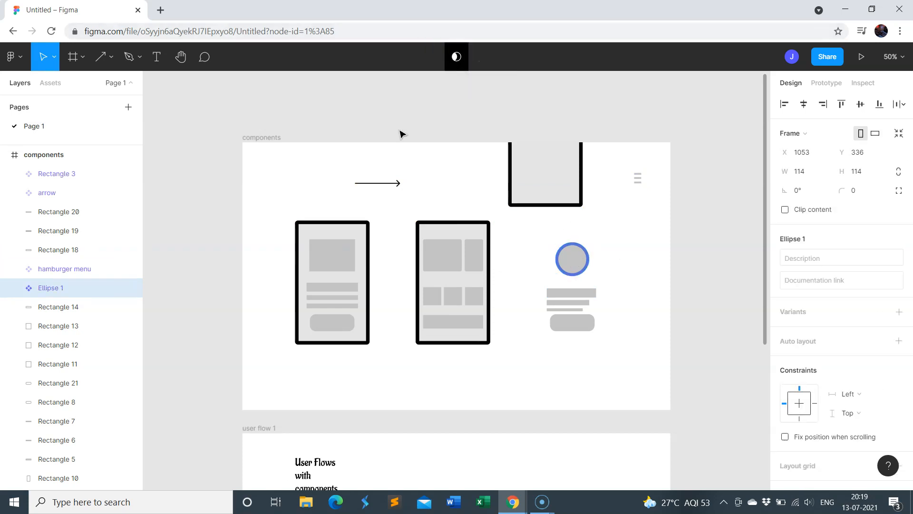
{"action": "double_click", "coordinate": [56, 288]}
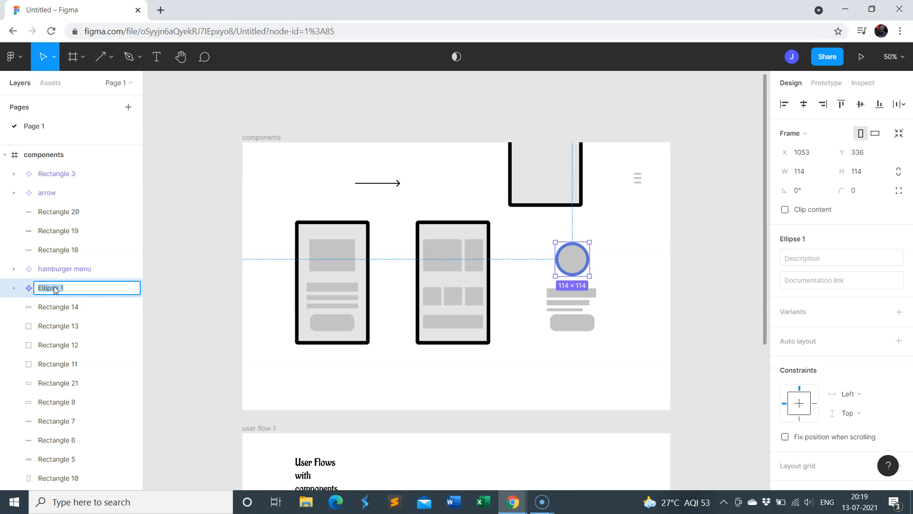
{"action": "type", "text": "pro"}
{"action": "left_click", "coordinate": [478, 196]}
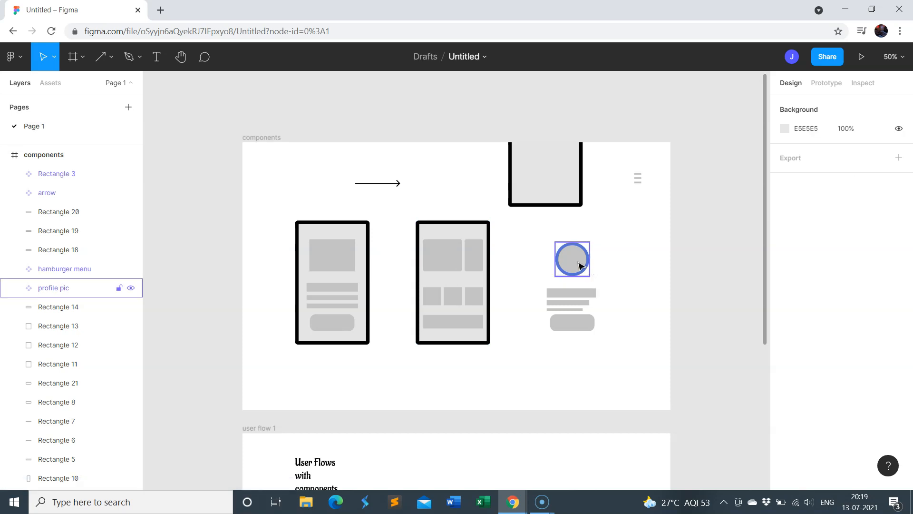
{"action": "left_click_drag", "start_coordinate": [581, 266], "coordinate": [639, 239]}
{"action": "left_click", "coordinate": [614, 310]}
Move the third screen's rounded button shape further below the text bars and convert it into a component, trying the name "button"
{"action": "left_click_drag", "start_coordinate": [589, 326], "coordinate": [576, 358]}
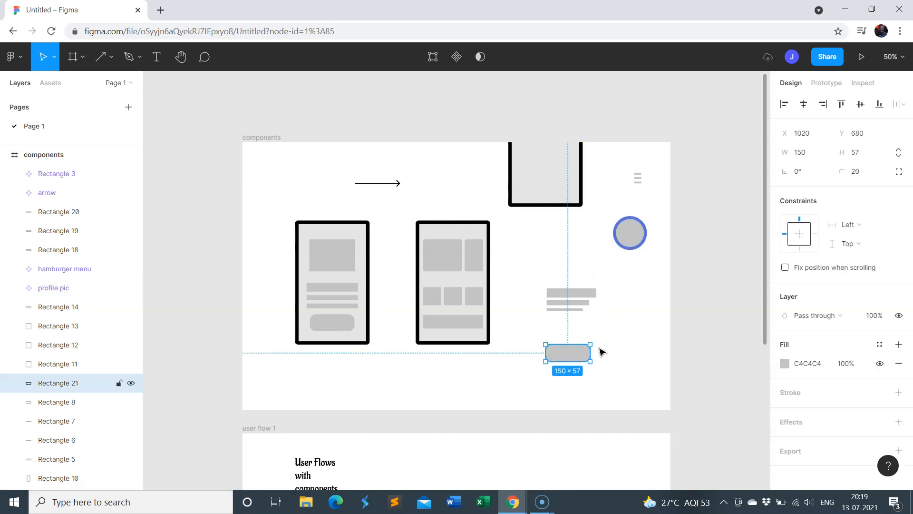
{"action": "double_click", "coordinate": [61, 385]}
{"action": "type", "text": "button"}
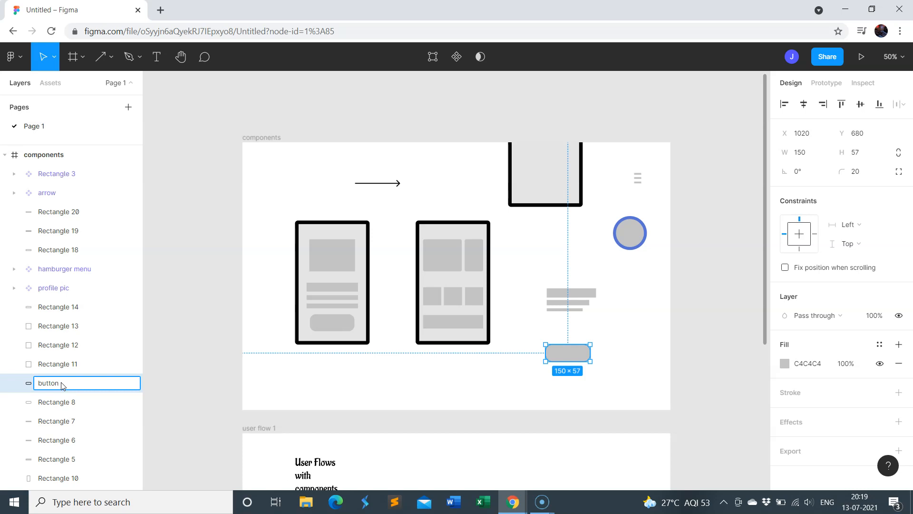
{"action": "left_click", "coordinate": [456, 57]}
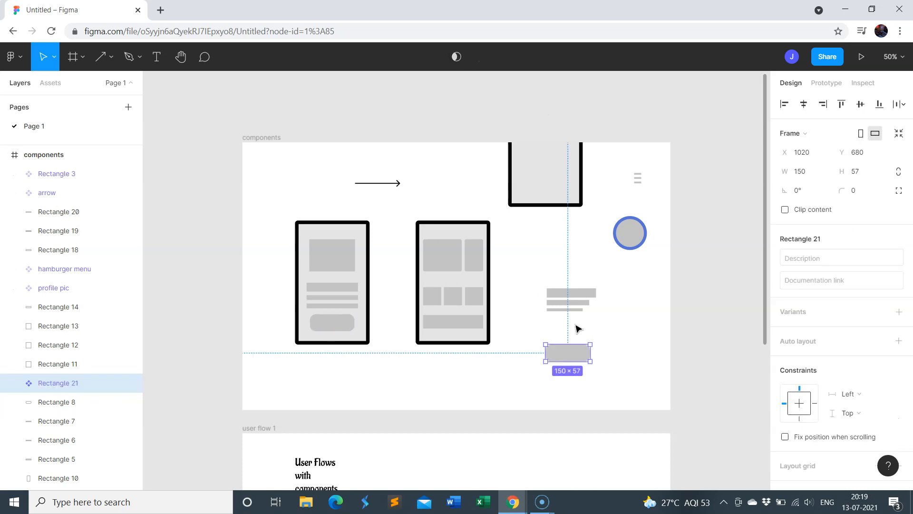
Group the third screen's three text bars and convert the group into a component named "profile text"
{"action": "left_click", "coordinate": [632, 326]}
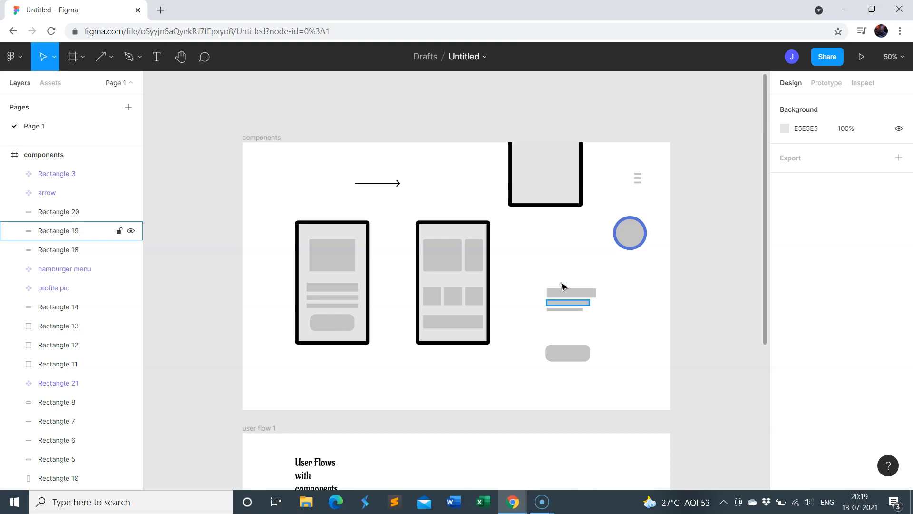
{"action": "left_click_drag", "start_coordinate": [542, 279], "coordinate": [600, 318]}
{"action": "right_click", "coordinate": [565, 302]}
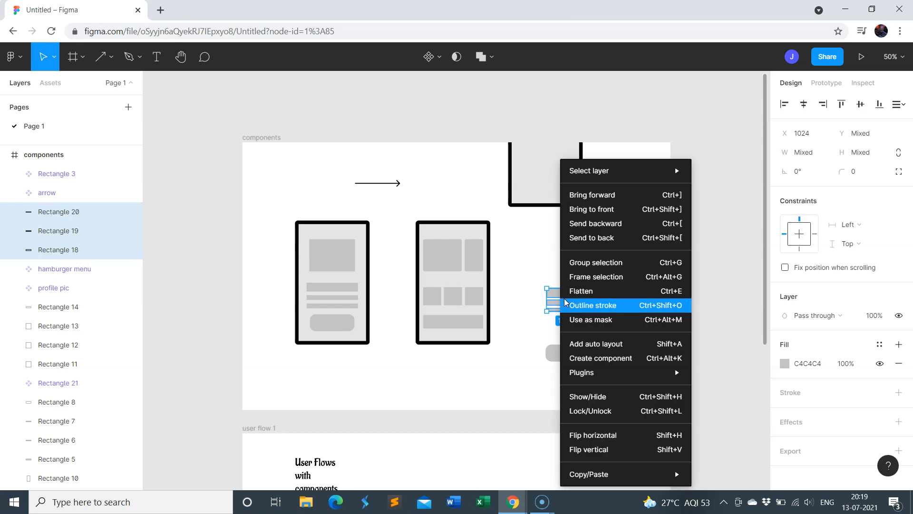
{"action": "left_click", "coordinate": [577, 268]}
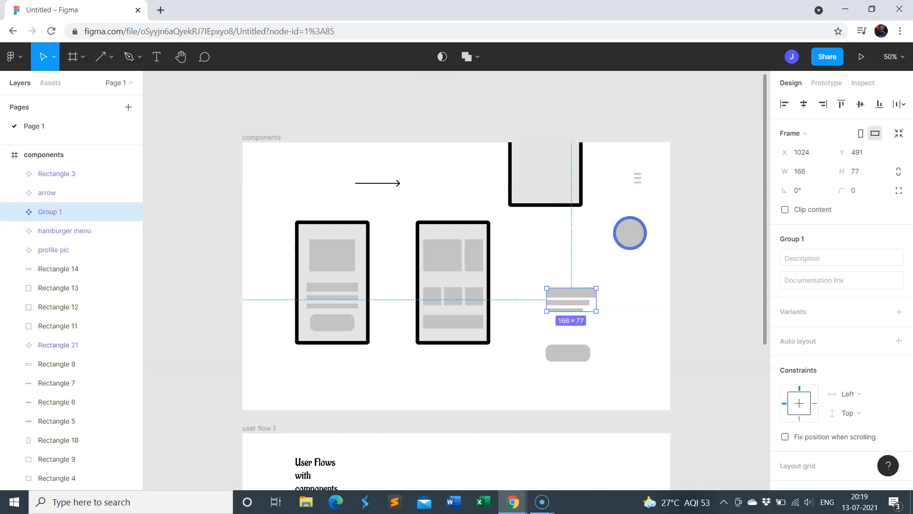
{"action": "double_click", "coordinate": [49, 212]}
{"action": "type", "text": "text"}
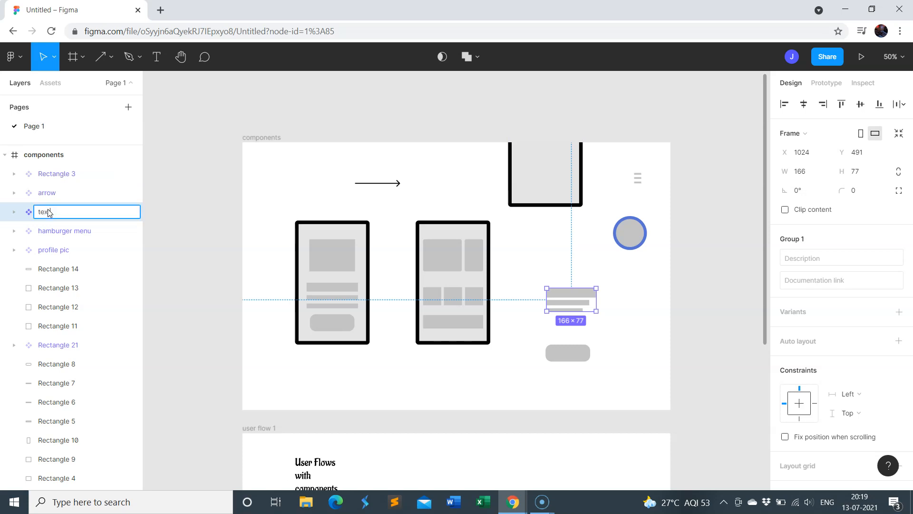
{"action": "type", "text": "profile"}
{"action": "key", "text": "Return"}
{"action": "left_click", "coordinate": [600, 313]}
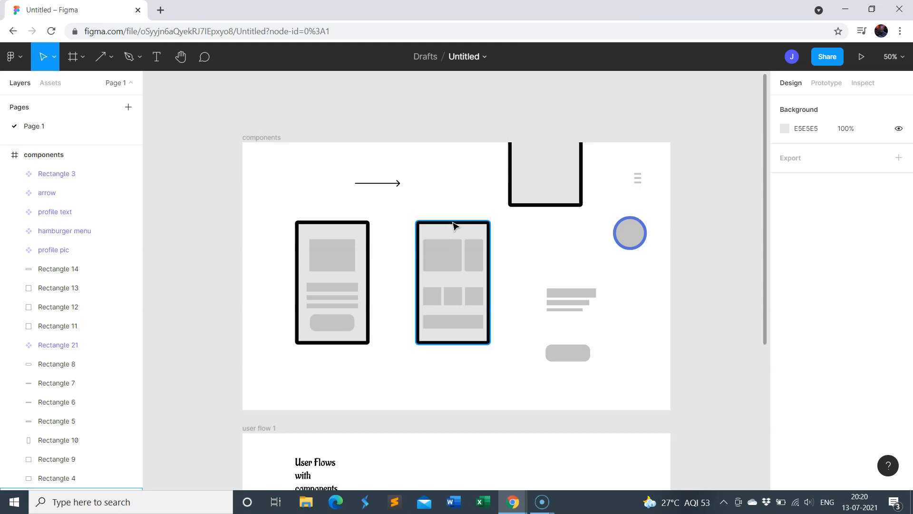
Delete the second screen's phone outline and group its two adjacent image rectangles above the three small squares
{"action": "left_click", "coordinate": [453, 226]}
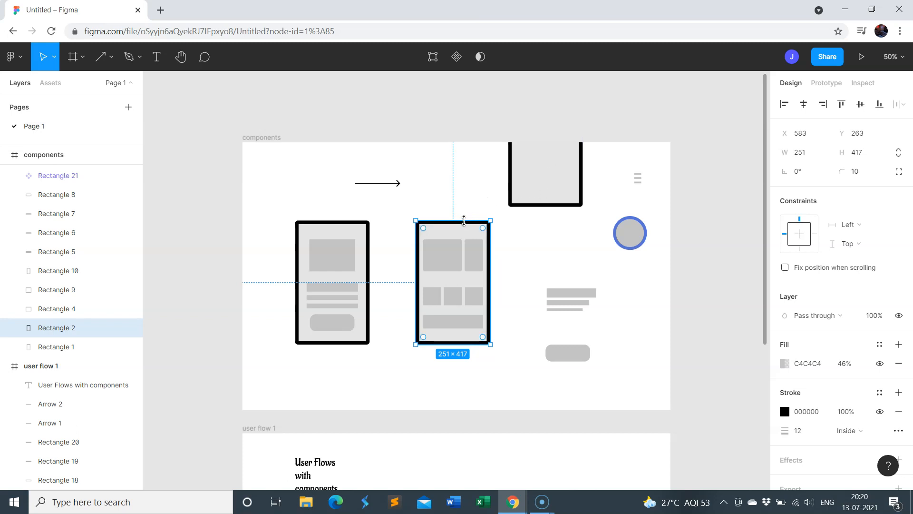
{"action": "key", "text": "Delete"}
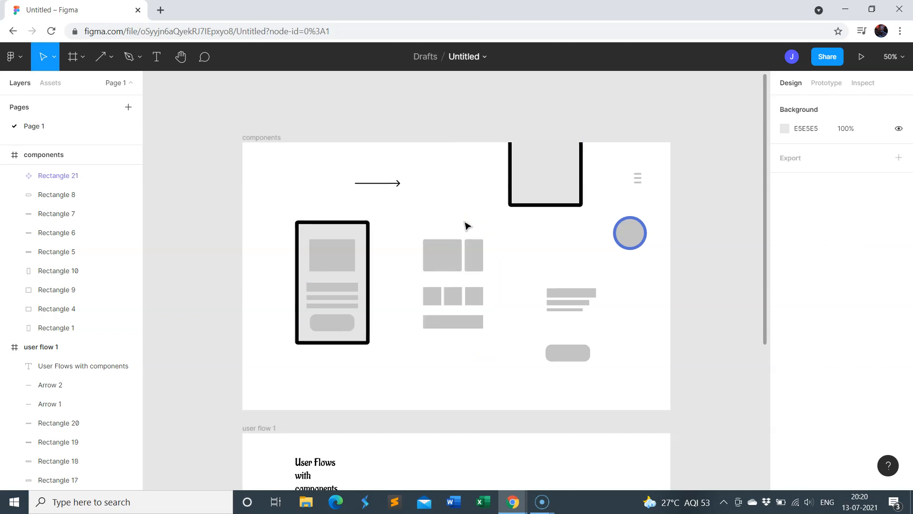
{"action": "left_click", "coordinate": [448, 264]}
{"action": "left_click", "coordinate": [474, 261]}
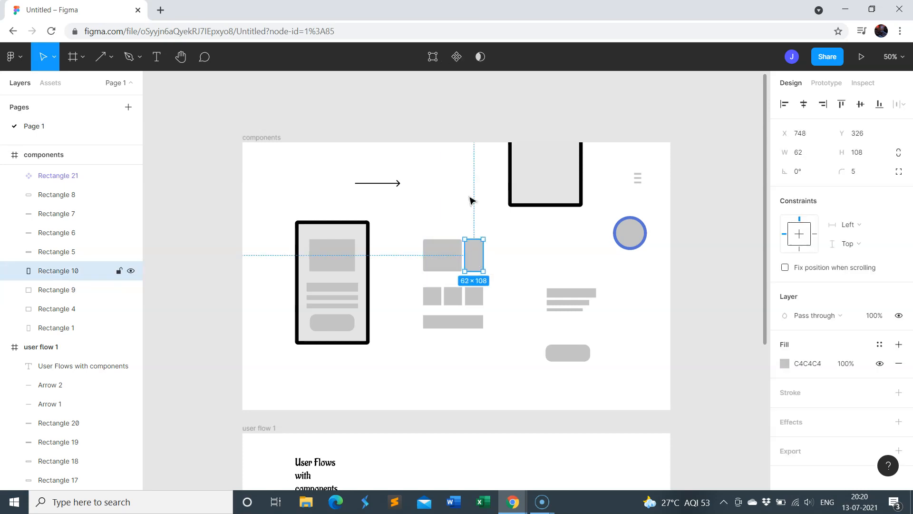
{"action": "left_click", "coordinate": [442, 221]}
{"action": "left_click_drag", "start_coordinate": [412, 228], "coordinate": [509, 280]}
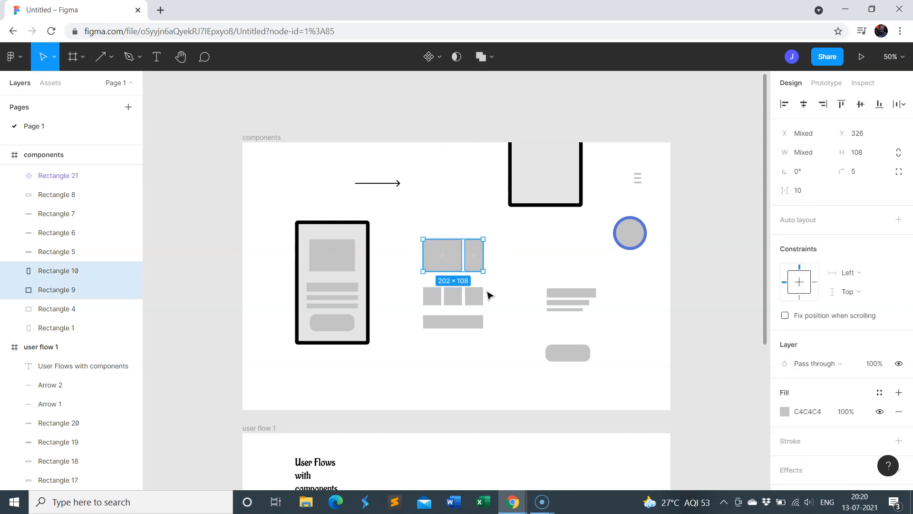
{"action": "right_click", "coordinate": [463, 256]}
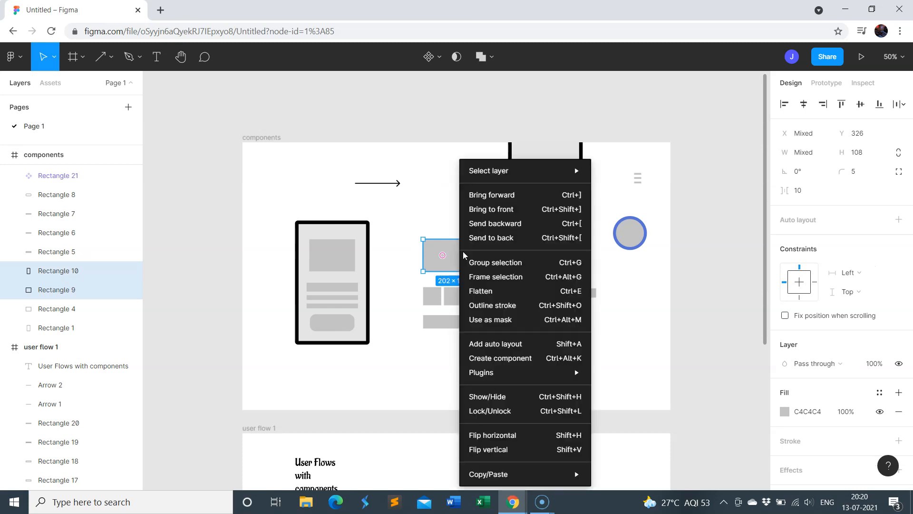
{"action": "left_click", "coordinate": [492, 262]}
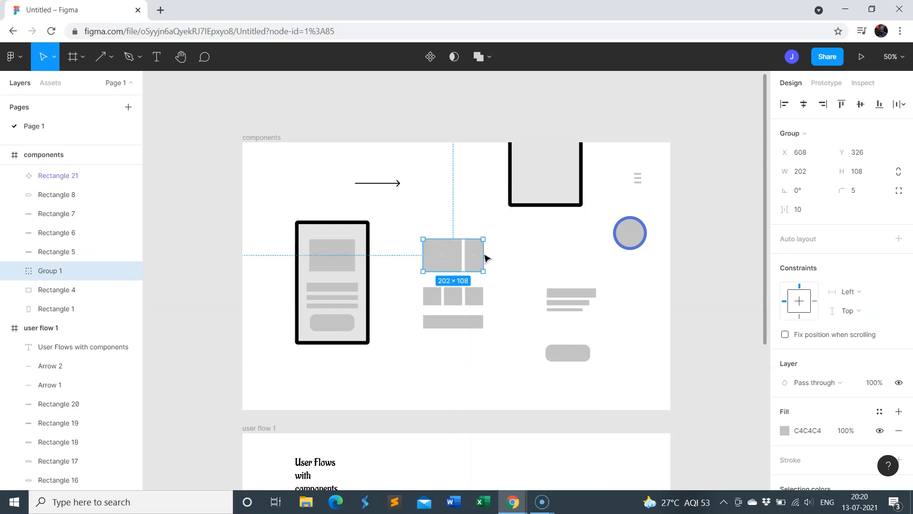
Convert the two-rectangle group into a component named "carousel" and move it up into the space between the arrow and the remaining phone outline
{"action": "left_click", "coordinate": [431, 57]}
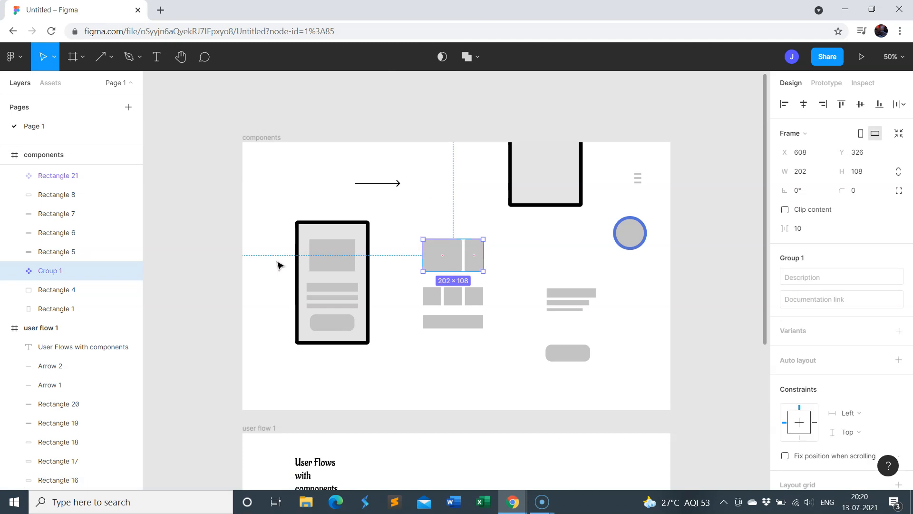
{"action": "double_click", "coordinate": [41, 271]}
{"action": "type", "text": "carousel"}
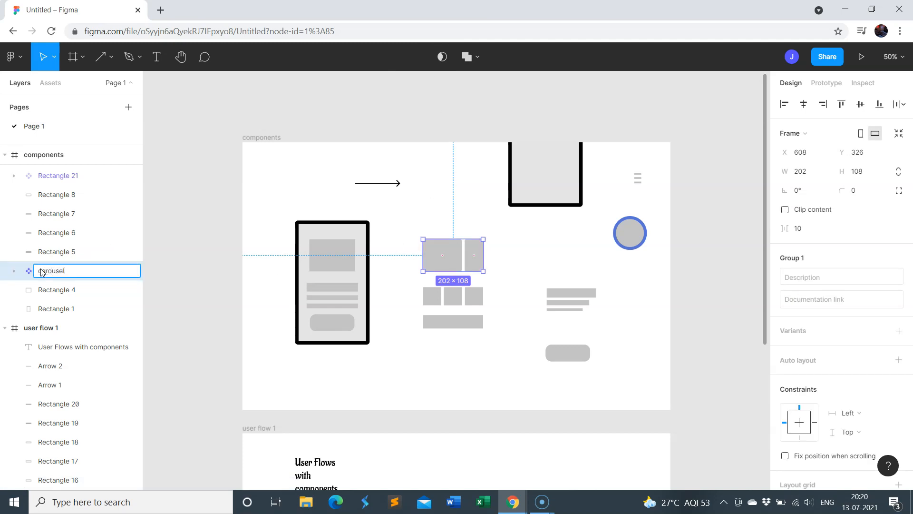
{"action": "key", "text": "Return"}
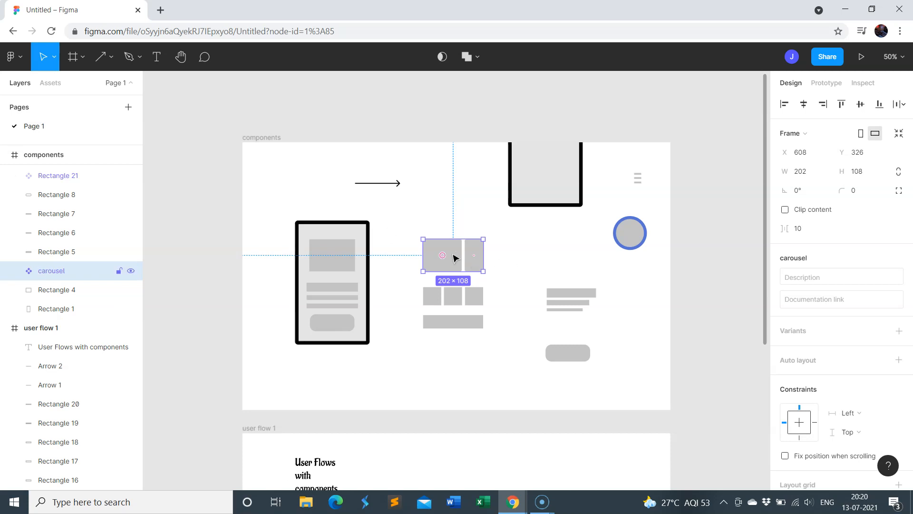
{"action": "left_click_drag", "start_coordinate": [454, 257], "coordinate": [466, 195]}
Group the second screen's three small squares and convert the group into a component named "product images small"
{"action": "left_click_drag", "start_coordinate": [409, 280], "coordinate": [497, 313]}
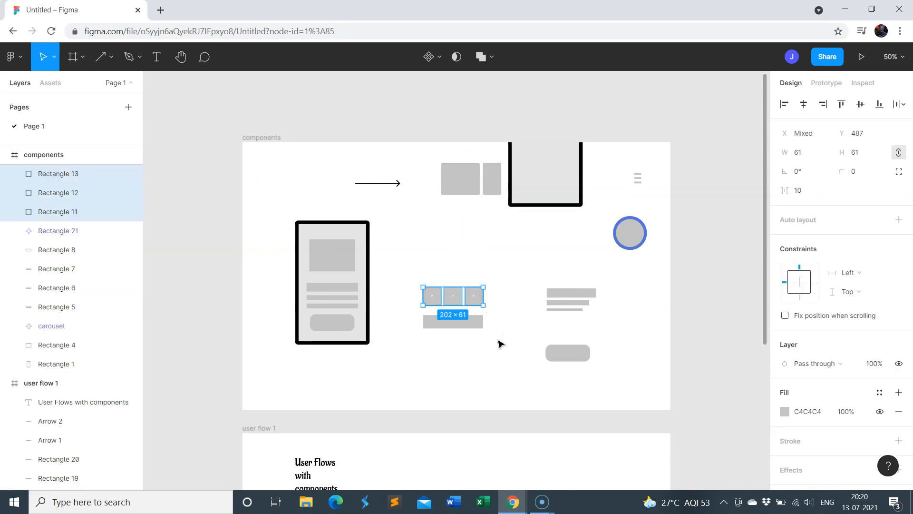
{"action": "right_click", "coordinate": [462, 298]}
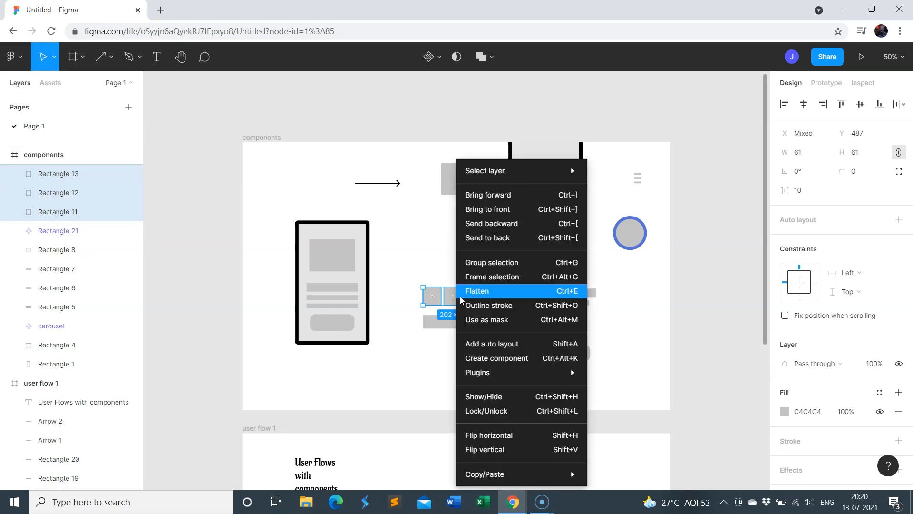
{"action": "left_click", "coordinate": [470, 265]}
{"action": "left_click", "coordinate": [430, 56]}
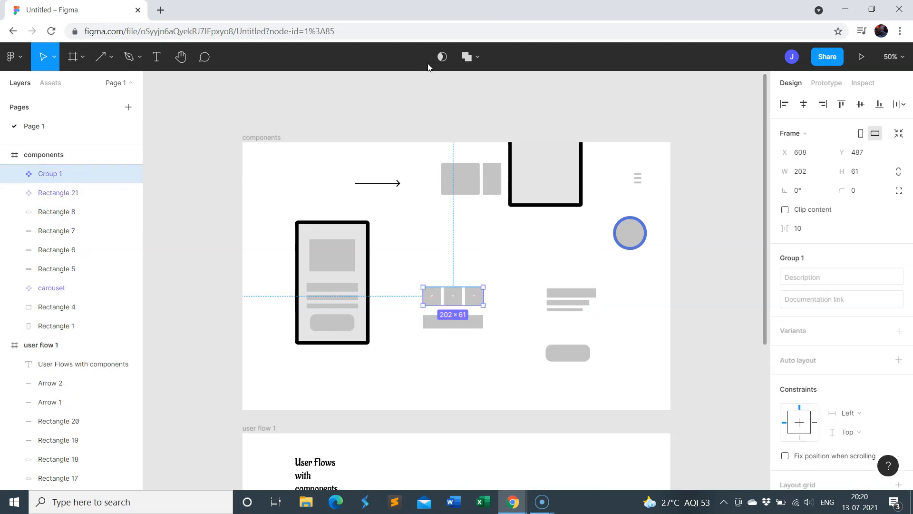
{"action": "double_click", "coordinate": [53, 175]}
{"action": "type", "text": "product"}
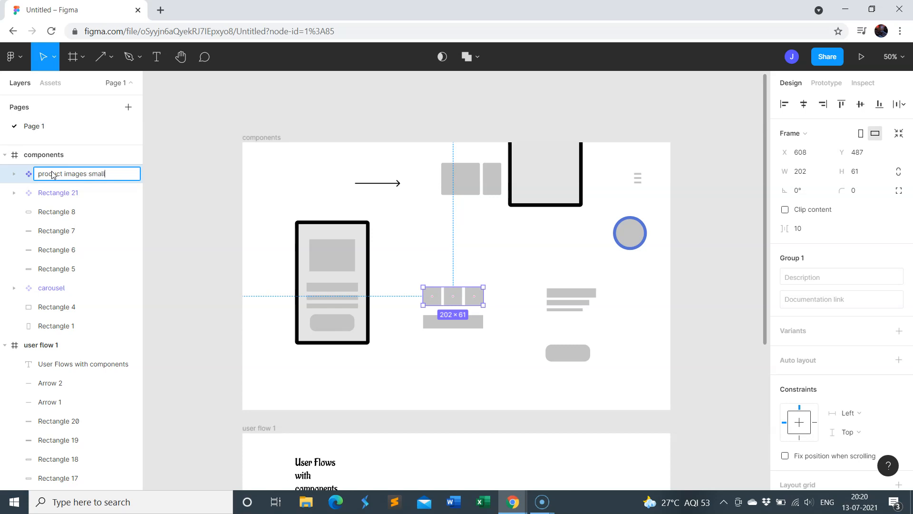
{"action": "left_click", "coordinate": [465, 342]}
Convert the wide bar below the three small squares into a component named "product text"
{"action": "left_click", "coordinate": [469, 324]}
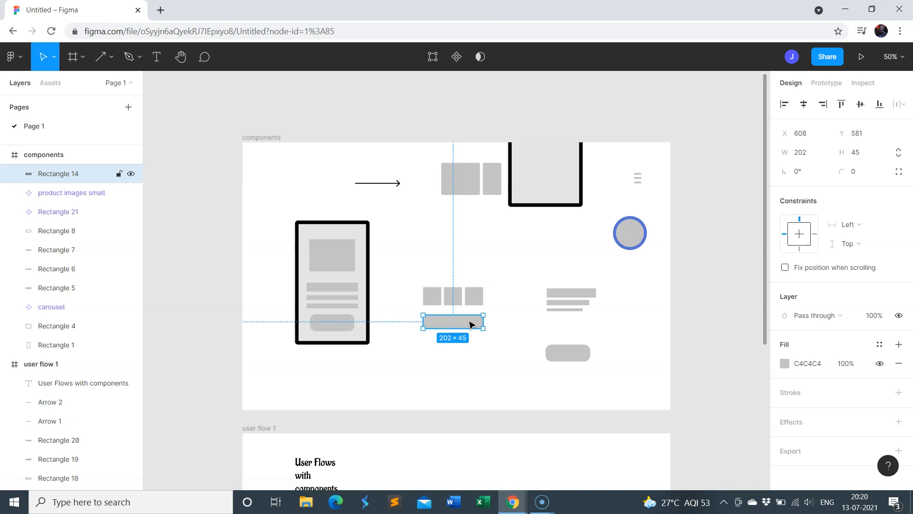
{"action": "left_click", "coordinate": [456, 57]}
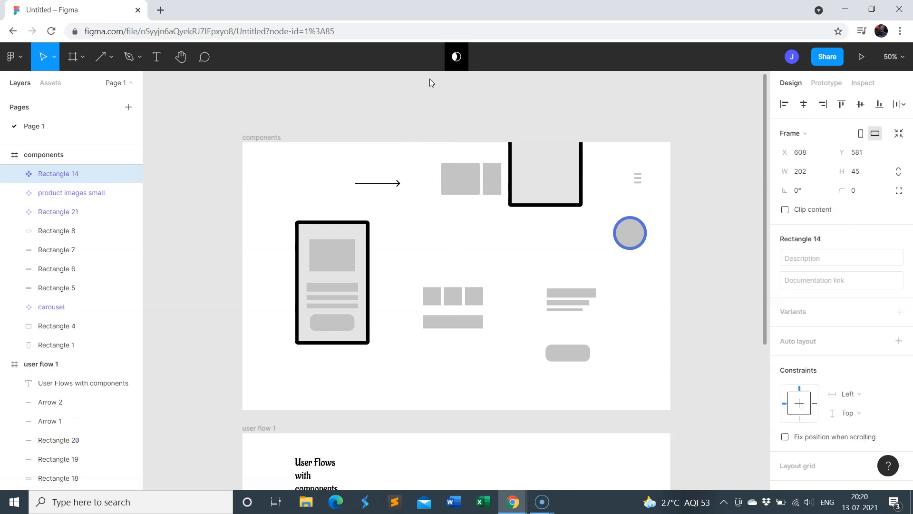
{"action": "double_click", "coordinate": [57, 175]}
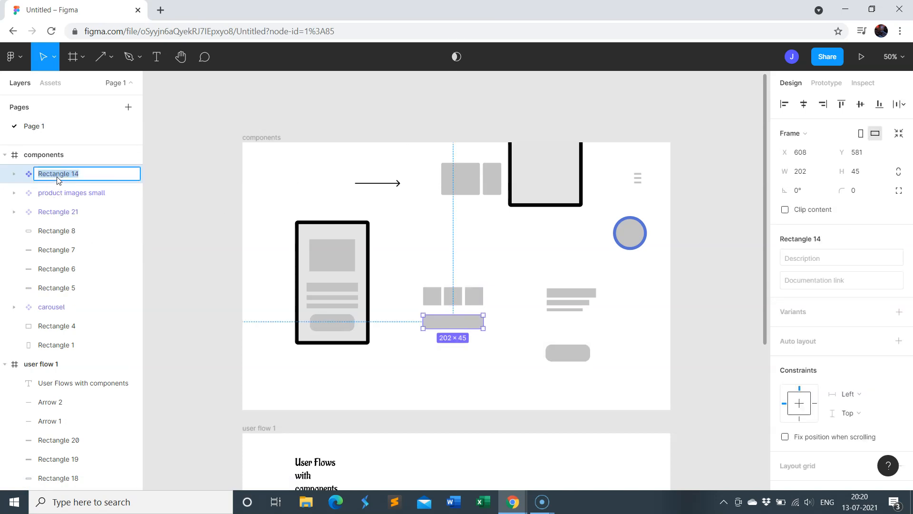
{"action": "type", "text": "product text"}
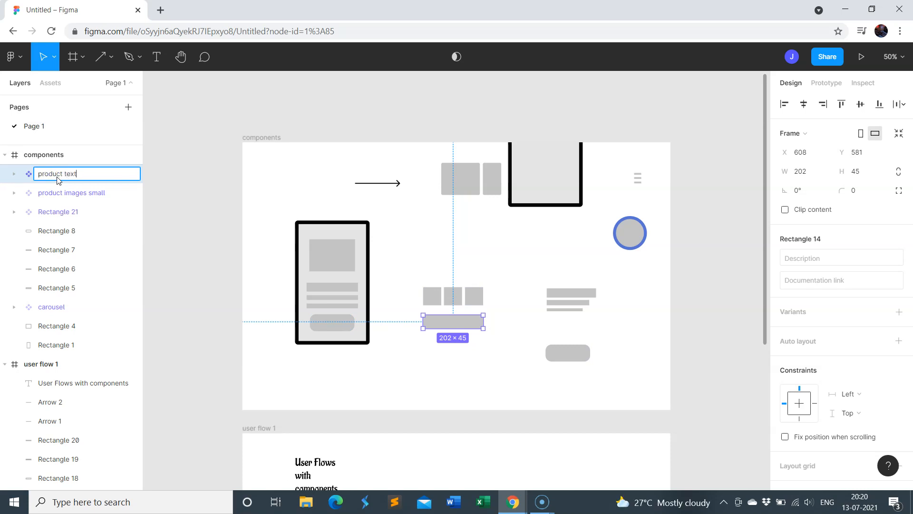
{"action": "key", "text": "Return"}
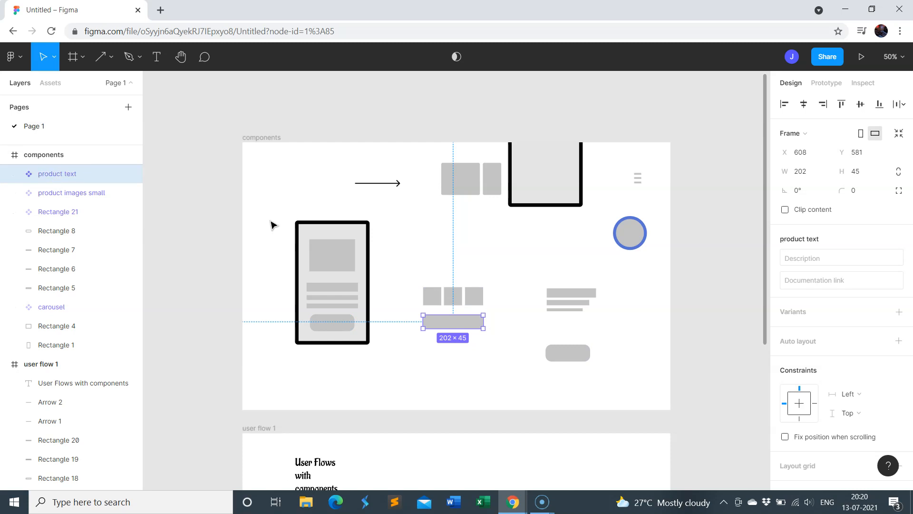
{"action": "left_click", "coordinate": [483, 258]}
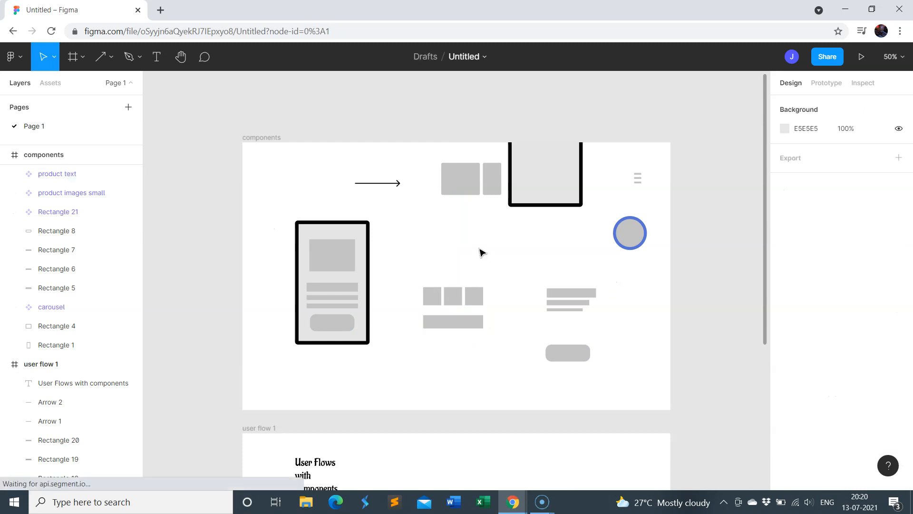
Delete the first screen's phone outline and convert its large image rectangle into a component named "product img big"
{"action": "left_click", "coordinate": [370, 253]}
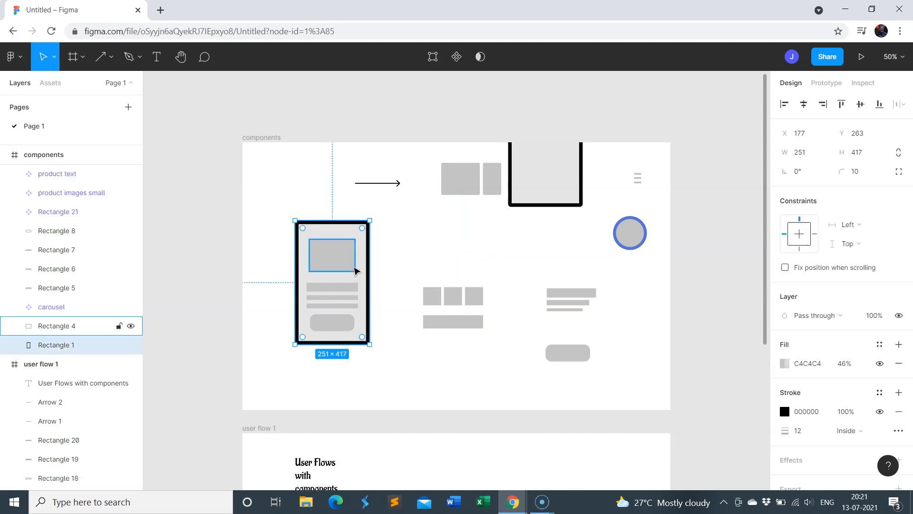
{"action": "key", "text": "Delete"}
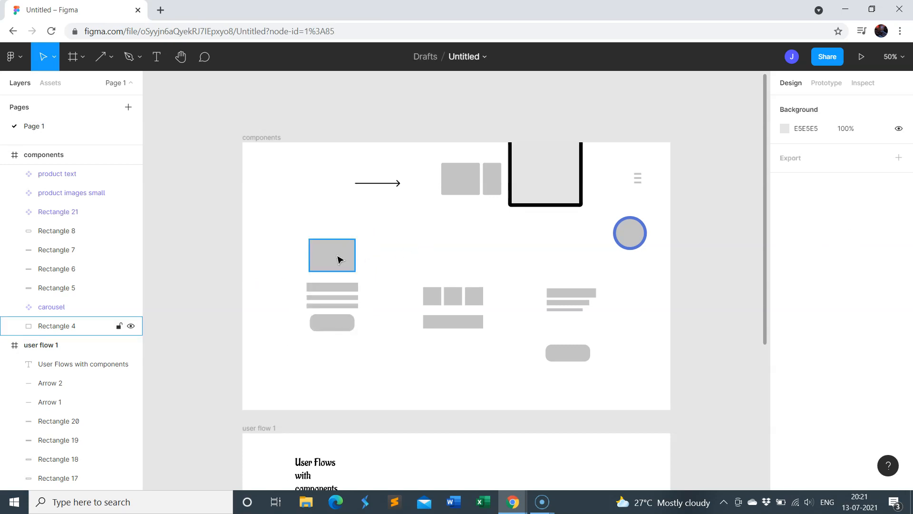
{"action": "left_click", "coordinate": [338, 259]}
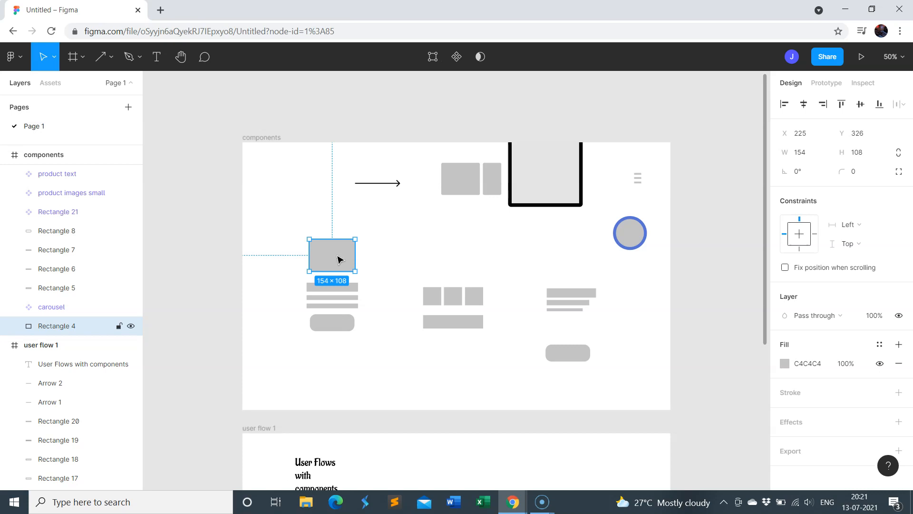
{"action": "left_click", "coordinate": [457, 56]}
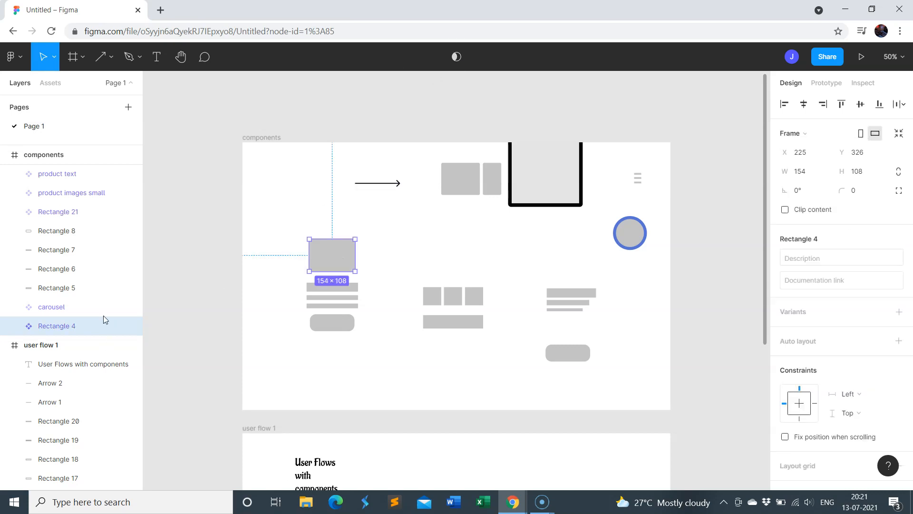
{"action": "double_click", "coordinate": [52, 326]}
{"action": "type", "text": "big"}
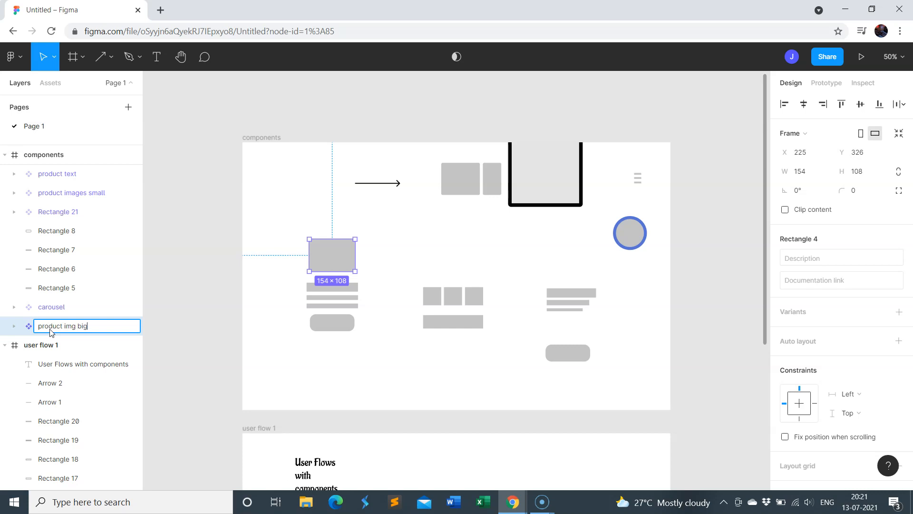
{"action": "type", "text": "roduct img big"}
{"action": "key", "text": "Return"}
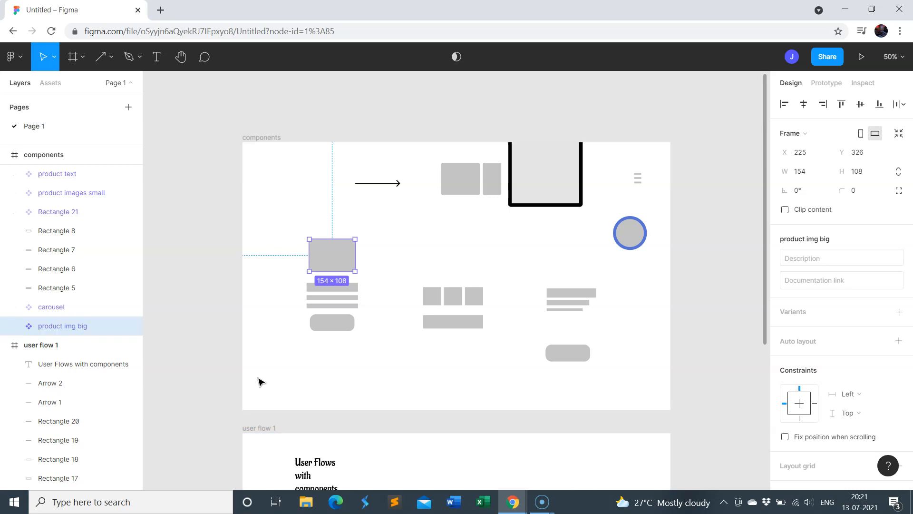
{"action": "left_click", "coordinate": [257, 372]}
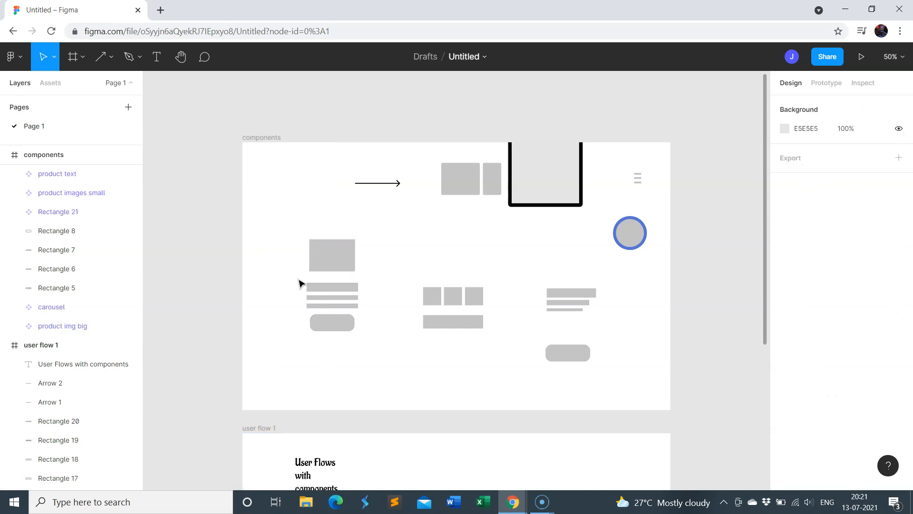
Group the three text bars below the large image rectangle and convert the group into a component named "product description"
{"action": "left_click", "coordinate": [315, 288]}
{"action": "left_click", "coordinate": [323, 298], "text": "shift"}
{"action": "left_click", "coordinate": [333, 306], "text": "shift"}
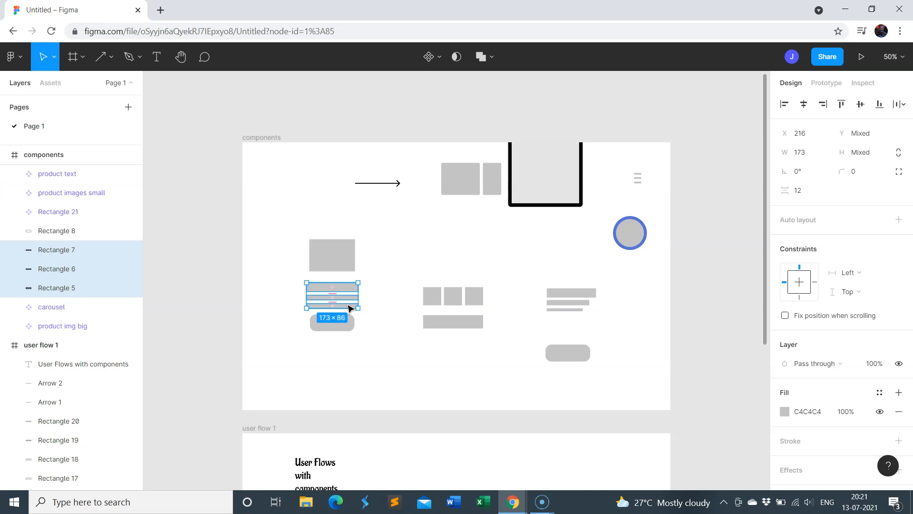
{"action": "right_click", "coordinate": [336, 298]}
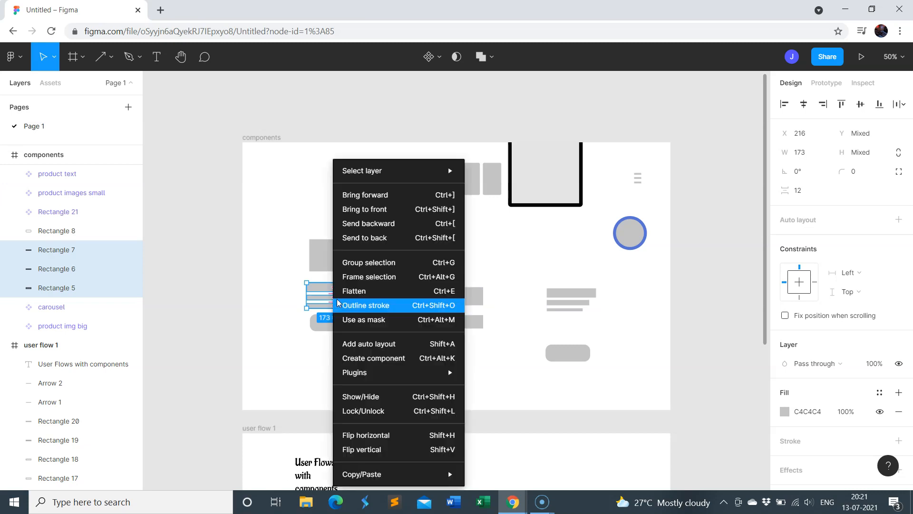
{"action": "left_click", "coordinate": [357, 262]}
{"action": "left_click", "coordinate": [431, 59]}
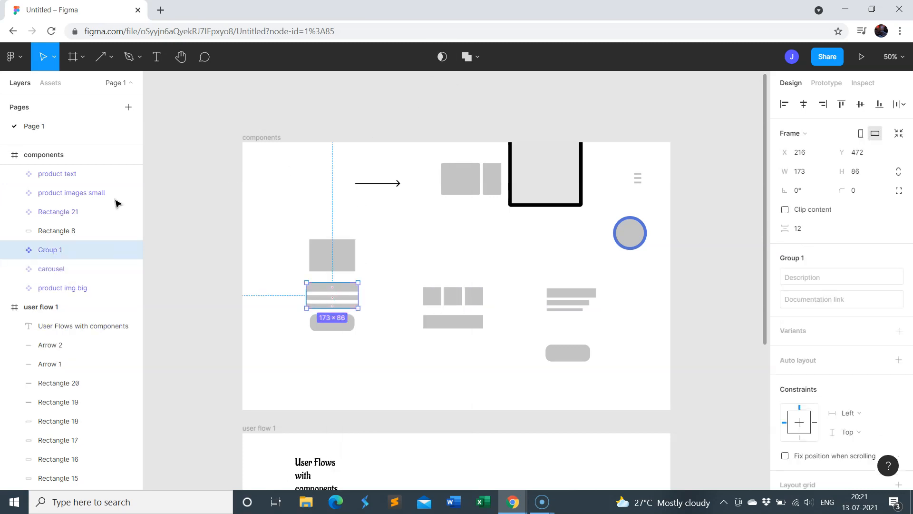
{"action": "double_click", "coordinate": [43, 250]}
{"action": "type", "text": "product descriptio"}
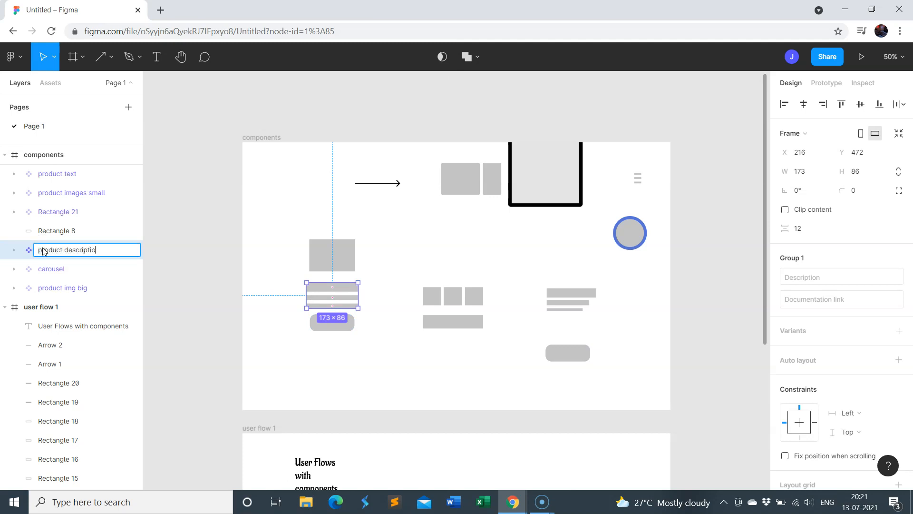
{"action": "key", "text": "Return"}
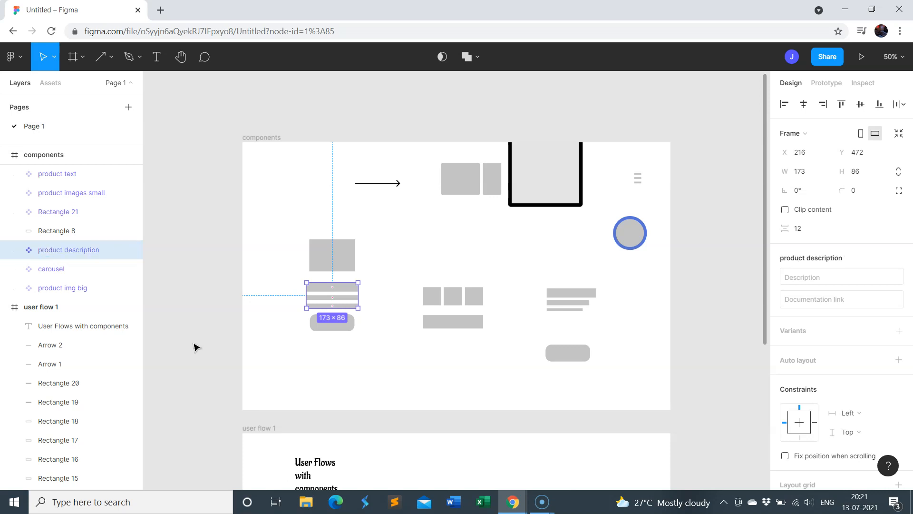
Delete the rounded button rectangle below the product description bars
{"action": "left_click", "coordinate": [316, 361]}
{"action": "left_click", "coordinate": [325, 322]}
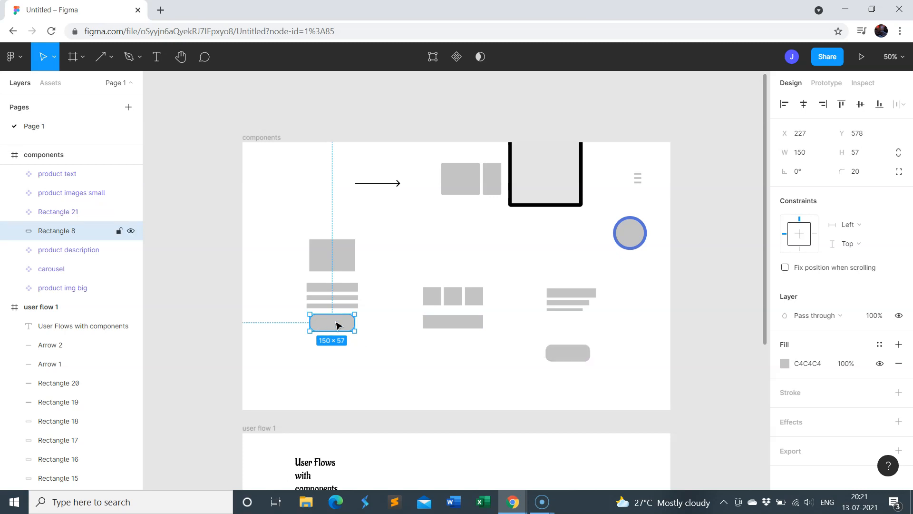
{"action": "key", "text": "Delete"}
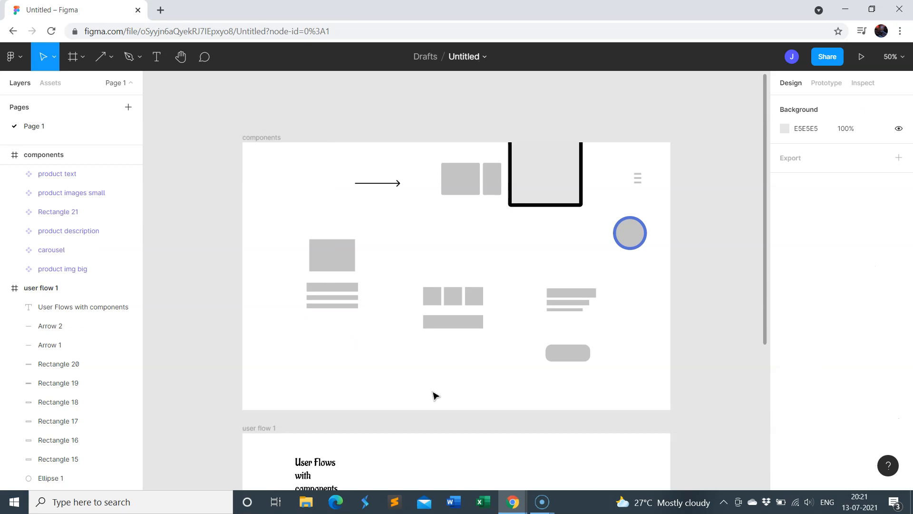
Add a MacBook Pro frame (1440 × 900) and move it directly above the components frame
{"action": "scroll", "coordinate": [435, 394], "scroll_direction": "up", "scroll_amount": 2}
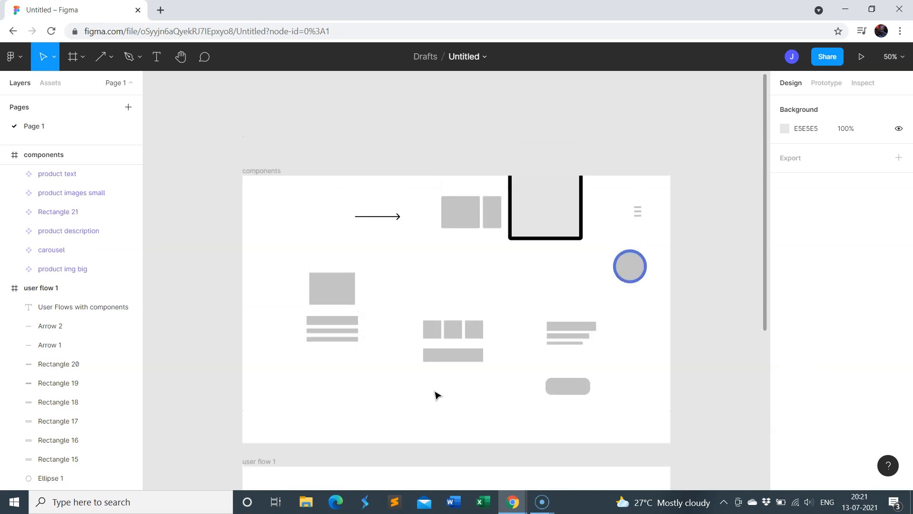
{"action": "scroll", "coordinate": [437, 395], "scroll_direction": "up", "scroll_amount": 4}
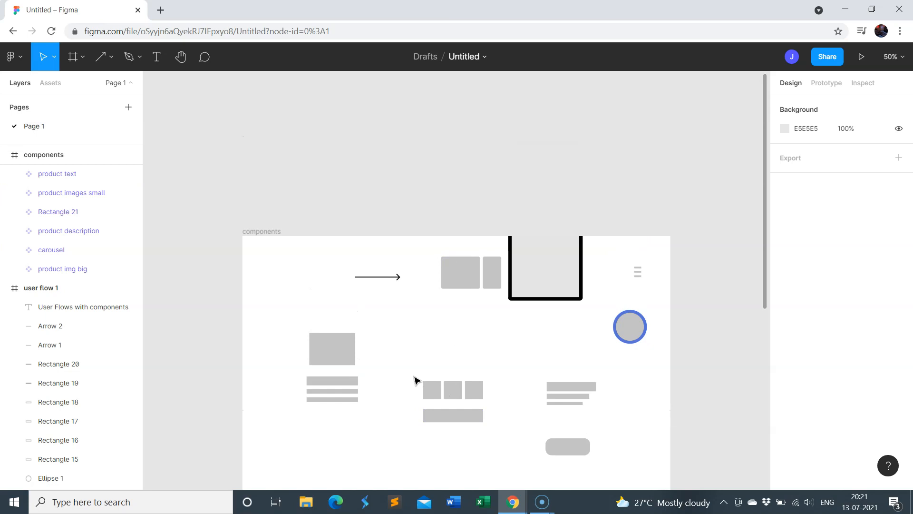
{"action": "scroll", "coordinate": [659, 388], "scroll_direction": "up", "scroll_amount": 2}
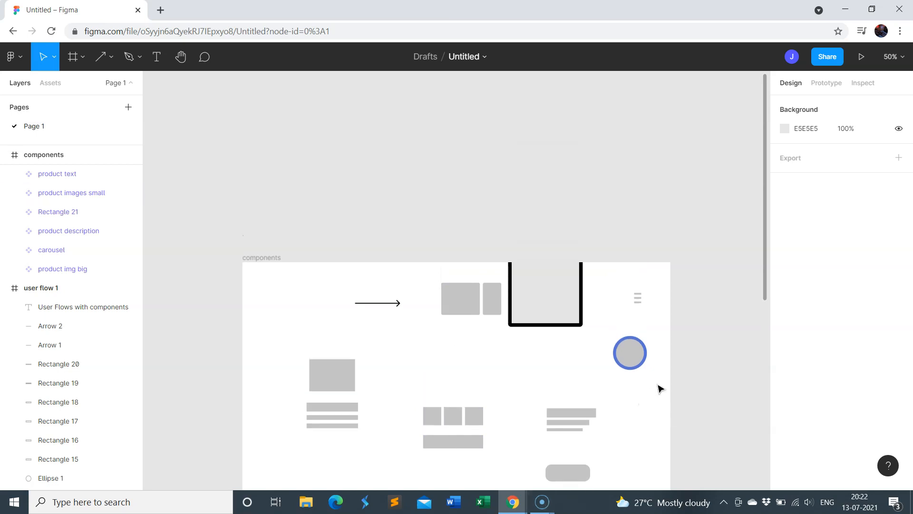
{"action": "left_click", "coordinate": [81, 57]}
{"action": "left_click", "coordinate": [71, 86]}
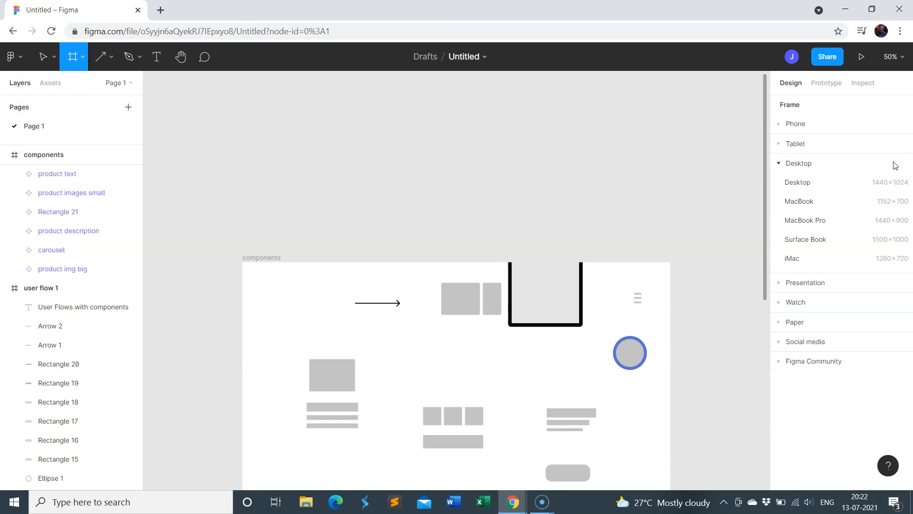
{"action": "left_click", "coordinate": [807, 223]}
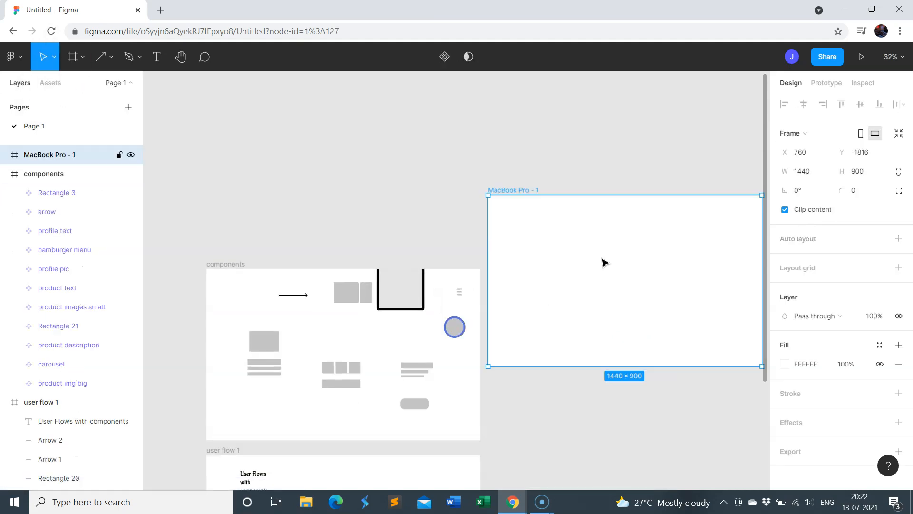
{"action": "left_click_drag", "start_coordinate": [425, 153], "coordinate": [329, 151]}
{"action": "left_click", "coordinate": [589, 326]}
{"action": "scroll", "coordinate": [586, 324], "scroll_direction": "up", "scroll_amount": 3}
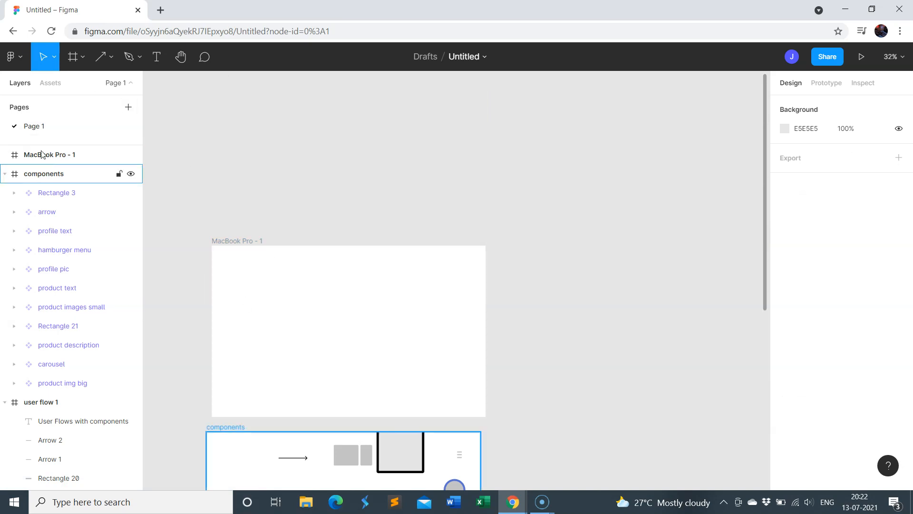
Place an instance of the phone outline component from the local components in the MacBook Pro frame
{"action": "left_click", "coordinate": [41, 90]}
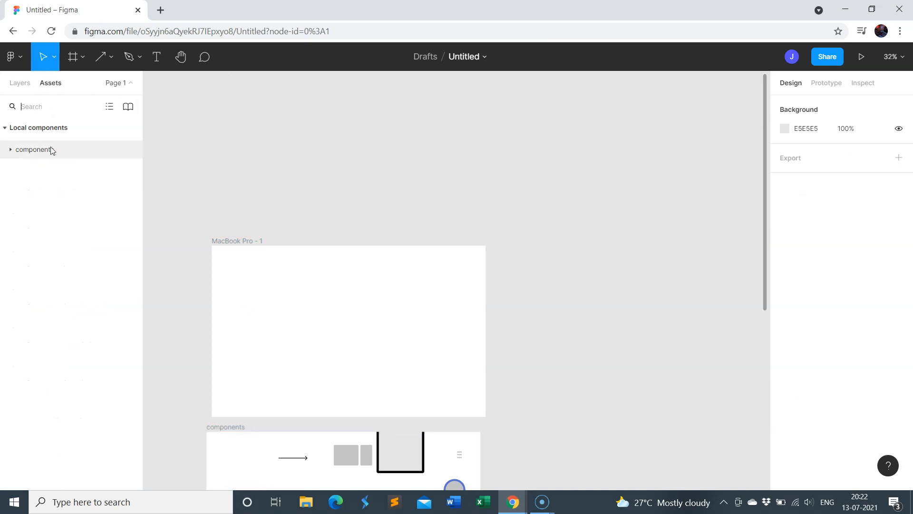
{"action": "left_click", "coordinate": [46, 152]}
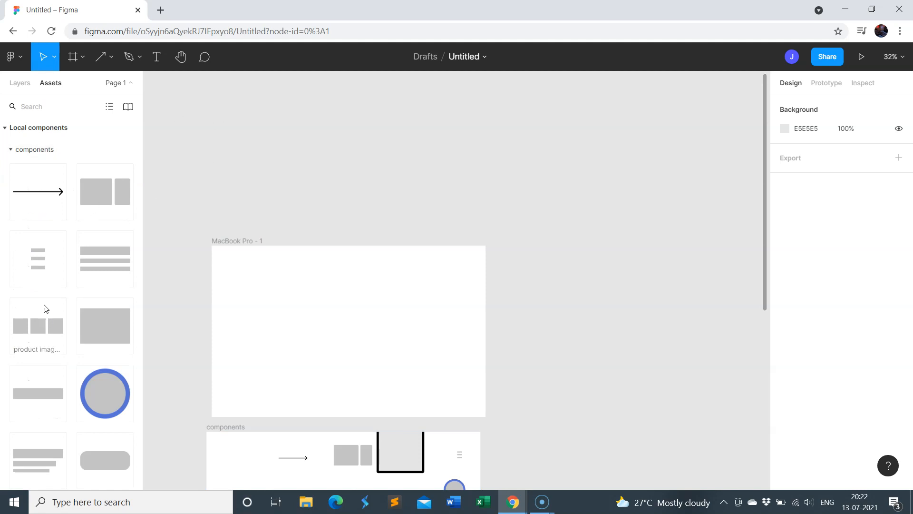
{"action": "scroll", "coordinate": [35, 237], "scroll_direction": "down", "scroll_amount": 3}
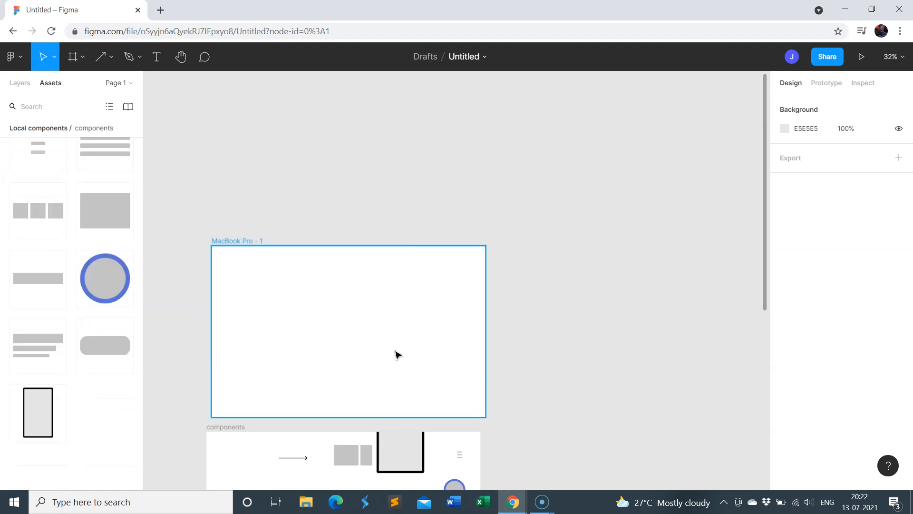
{"action": "scroll", "coordinate": [395, 352], "scroll_direction": "up", "scroll_amount": 1}
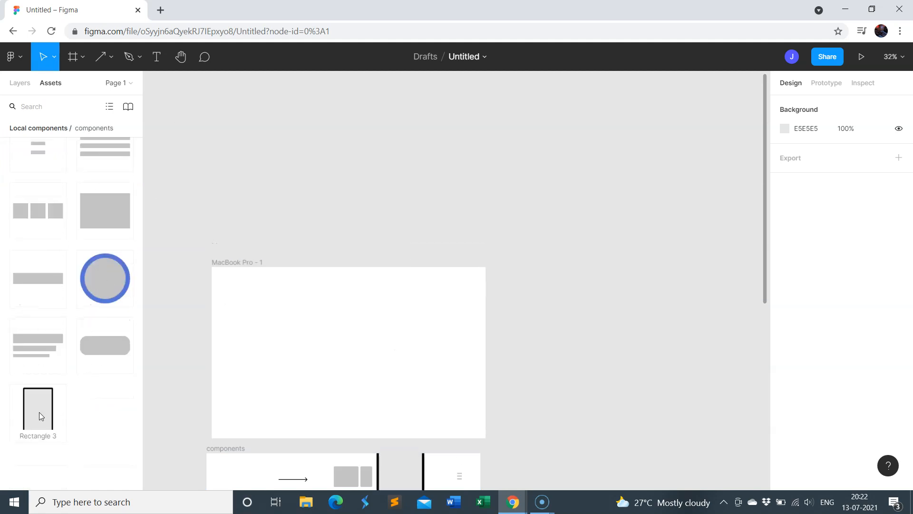
{"action": "left_click_drag", "start_coordinate": [32, 412], "coordinate": [282, 358]}
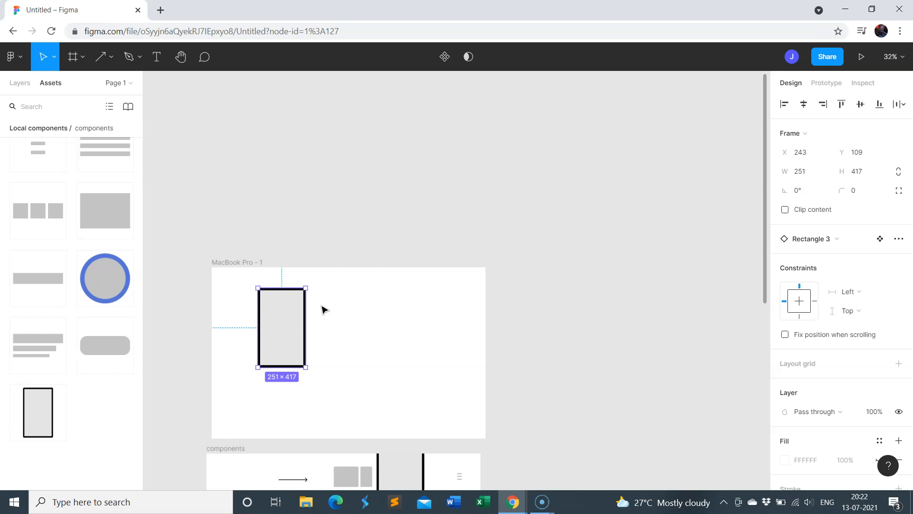
Shrink the phone outline instance to about 200 × 348 and move it to the lower left area of the MacBook Pro frame
{"action": "scroll", "coordinate": [320, 307], "scroll_direction": "down", "scroll_amount": 1}
{"action": "mouse_move", "coordinate": [307, 273]}
{"action": "left_mouse_down"}
{"action": "mouse_move", "coordinate": [295, 300]}
{"action": "mouse_move", "coordinate": [300, 287]}
{"action": "mouse_move", "coordinate": [283, 287]}
{"action": "mouse_move", "coordinate": [297, 284]}
{"action": "left_mouse_up"}
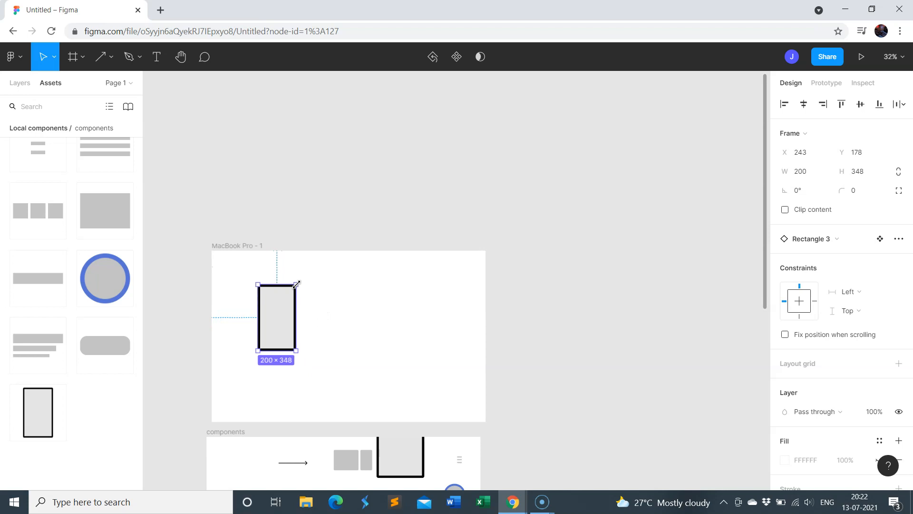
{"action": "left_click_drag", "start_coordinate": [273, 328], "coordinate": [263, 353]}
{"action": "left_click", "coordinate": [262, 207]}
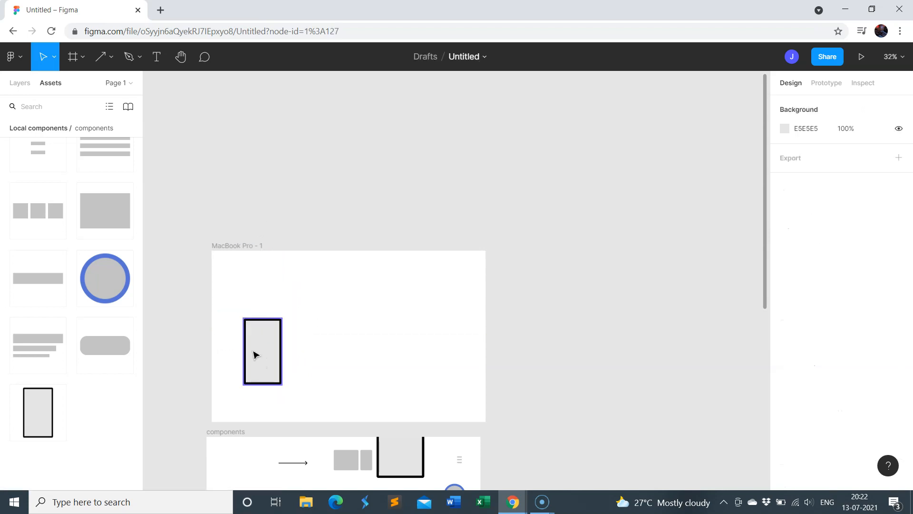
Duplicate the phone outline to its right at the same height, at about X 487
{"action": "left_click", "coordinate": [255, 355]}
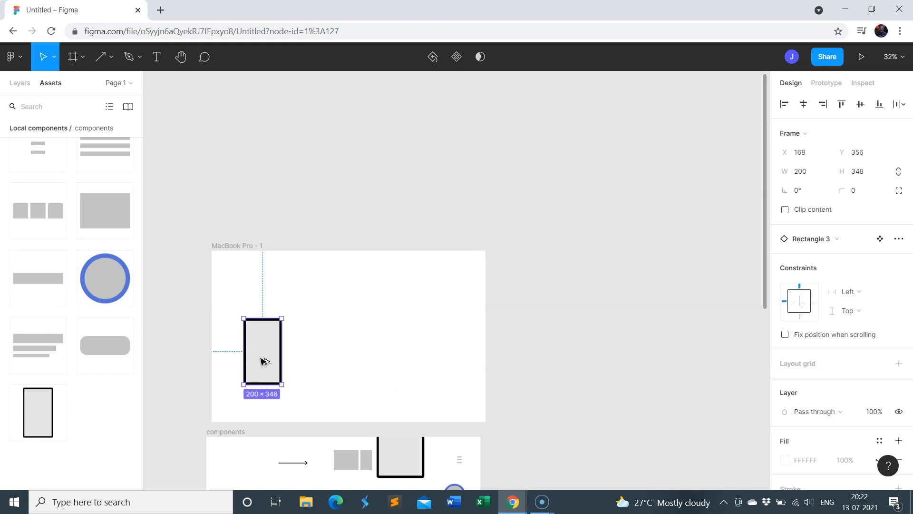
{"action": "left_click_drag", "start_coordinate": [264, 362], "coordinate": [322, 351], "text": "alt"}
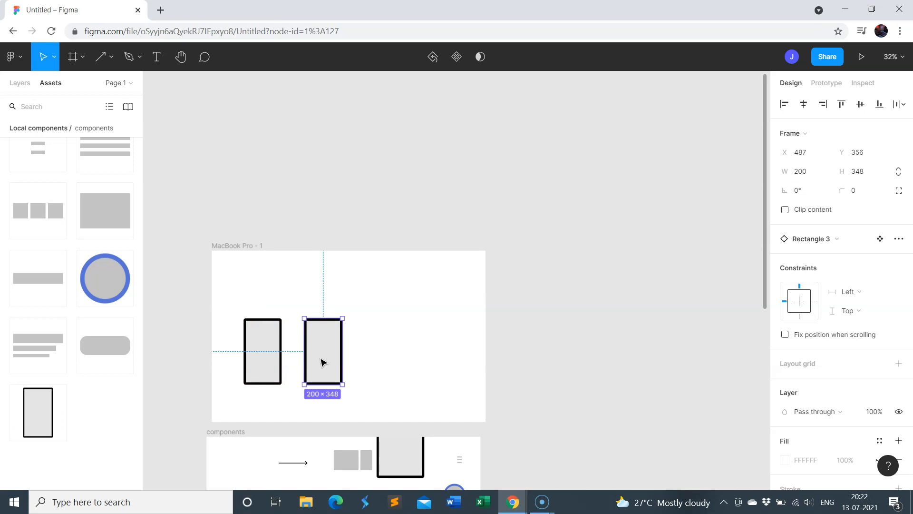
{"action": "left_click", "coordinate": [260, 361]}
{"action": "left_click", "coordinate": [324, 351]}
Widen the first phone outline to about 206
{"action": "left_click", "coordinate": [269, 342]}
{"action": "left_click_drag", "start_coordinate": [282, 317], "coordinate": [283, 317]}
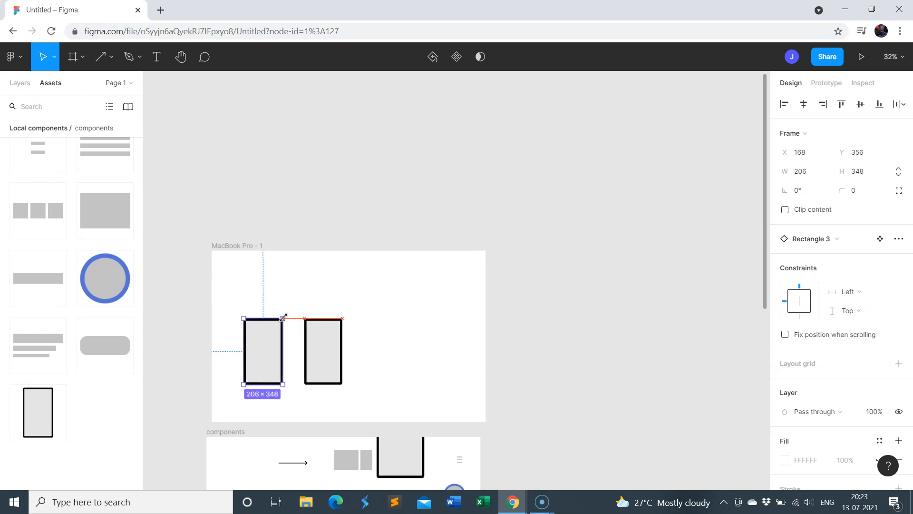
{"action": "left_click", "coordinate": [429, 355]}
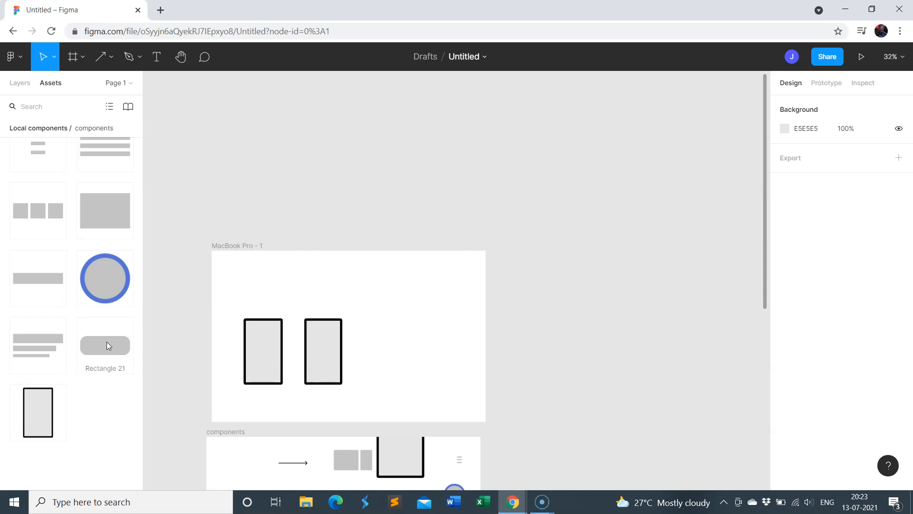
Duplicate the second phone outline to its right to form a row of three evenly spaced outlines
{"action": "left_click", "coordinate": [892, 61]}
{"action": "left_click", "coordinate": [811, 121]}
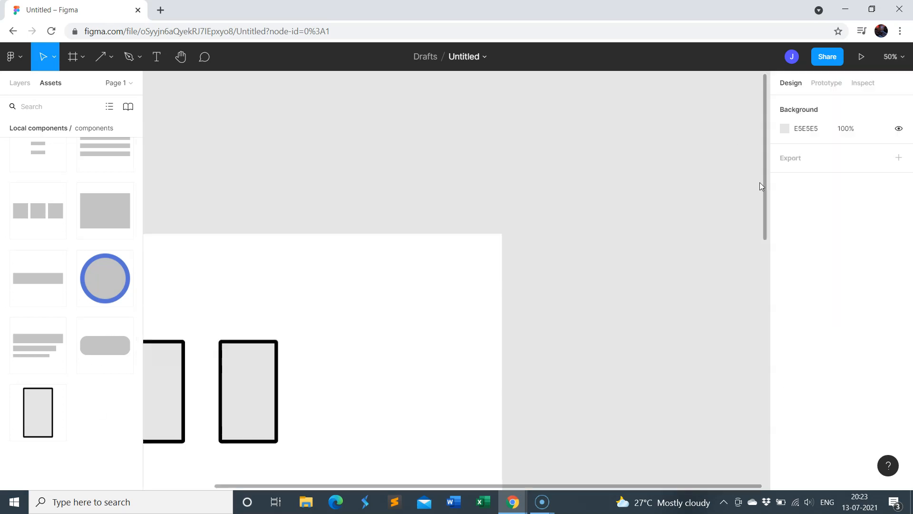
{"action": "scroll", "coordinate": [509, 436], "scroll_direction": "left", "scroll_amount": 6}
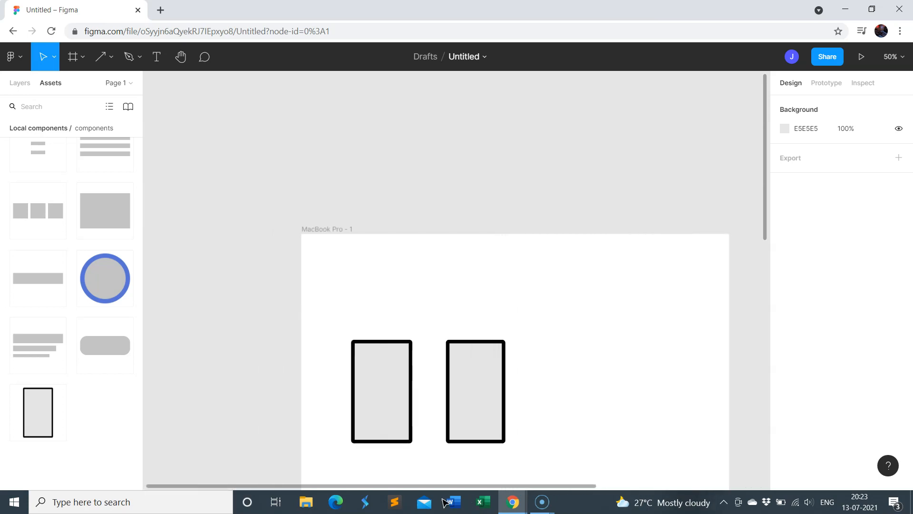
{"action": "scroll", "coordinate": [509, 437], "scroll_direction": "down", "scroll_amount": 3}
{"action": "left_click", "coordinate": [351, 287]}
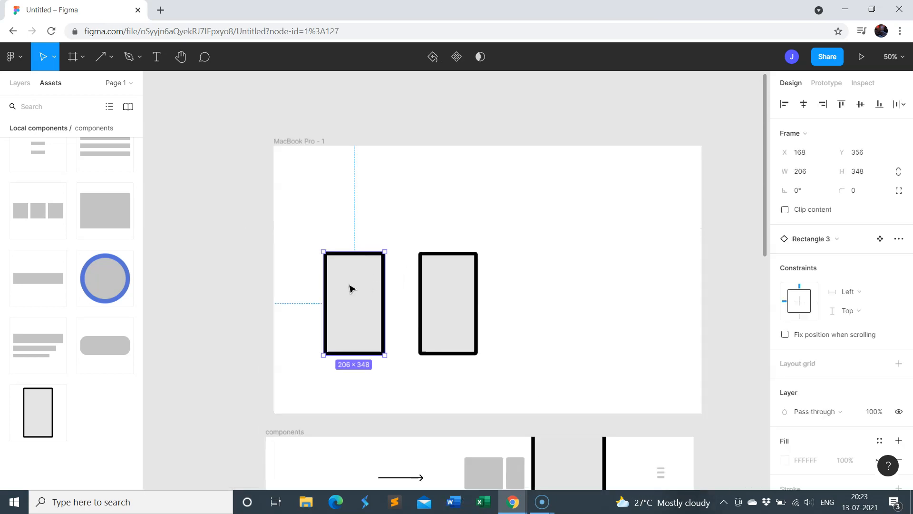
{"action": "left_click", "coordinate": [477, 301]}
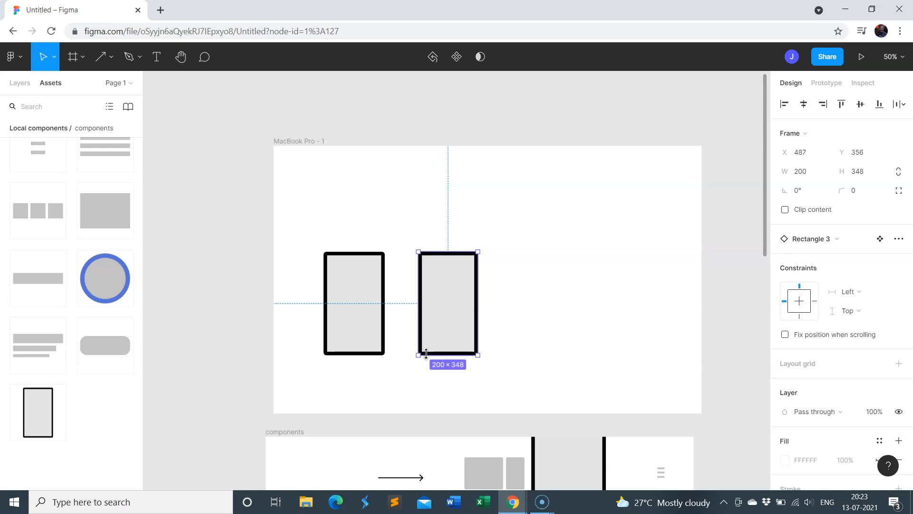
{"action": "left_click_drag", "start_coordinate": [467, 323], "coordinate": [545, 307]}
{"action": "left_click", "coordinate": [547, 101]}
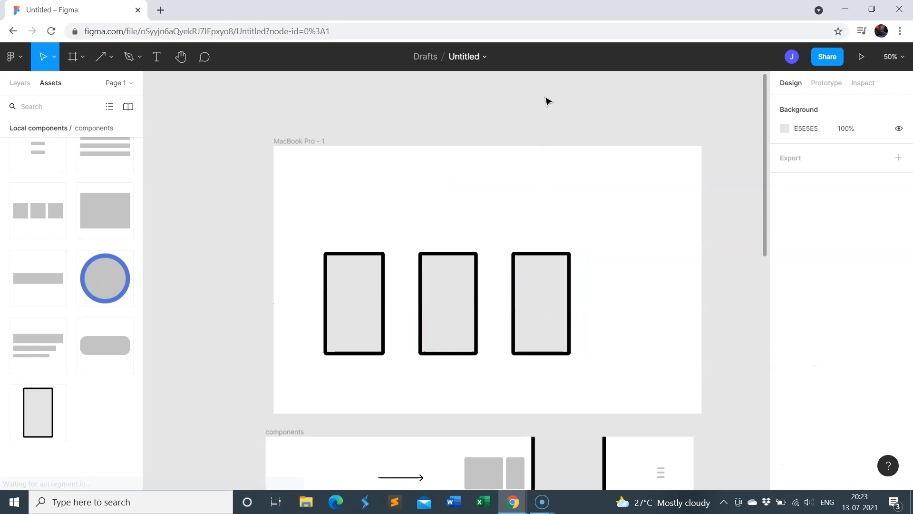
Place an arrow component instance between the first two phone outlines and copy it between the second and third
{"action": "scroll", "coordinate": [47, 237], "scroll_direction": "up", "scroll_amount": 3}
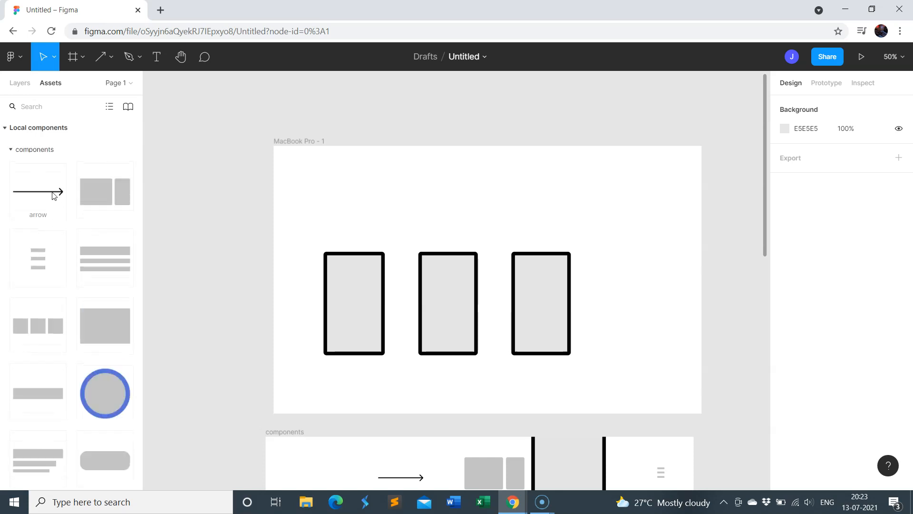
{"action": "left_click", "coordinate": [51, 196]}
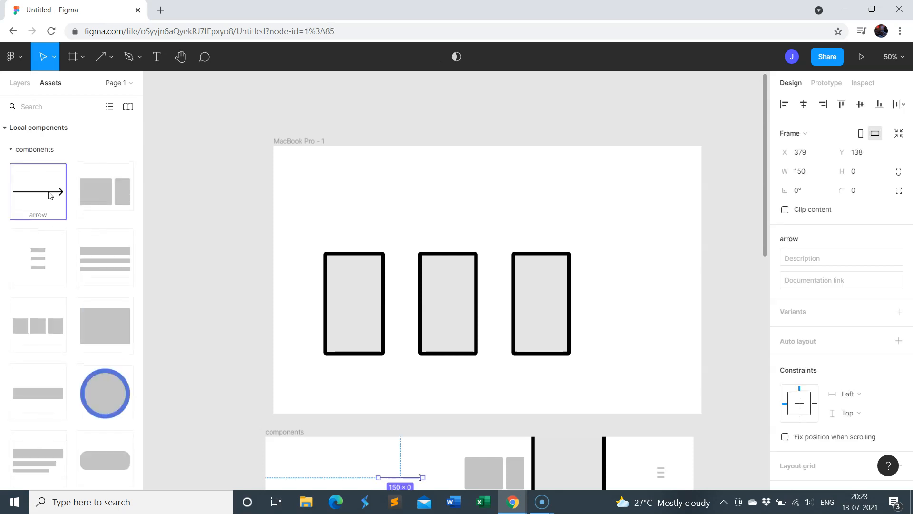
{"action": "left_click_drag", "start_coordinate": [46, 192], "coordinate": [408, 305]}
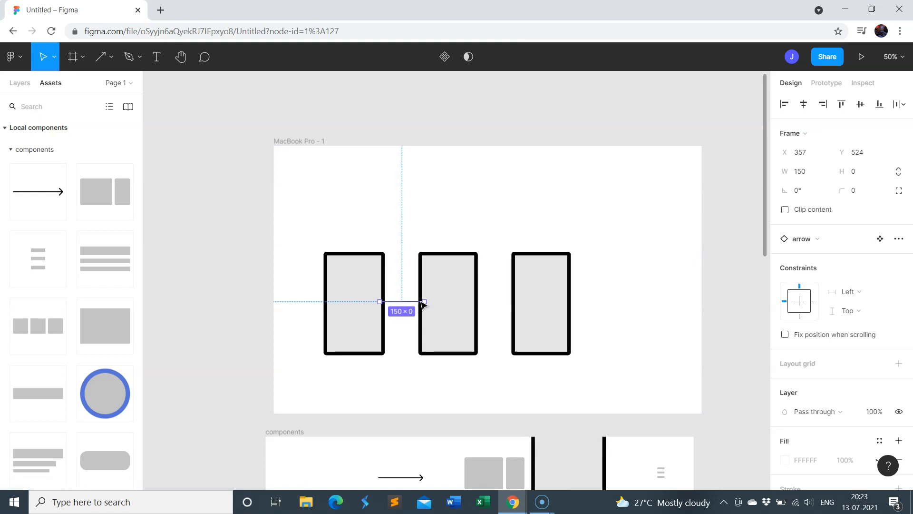
{"action": "left_click", "coordinate": [428, 195]}
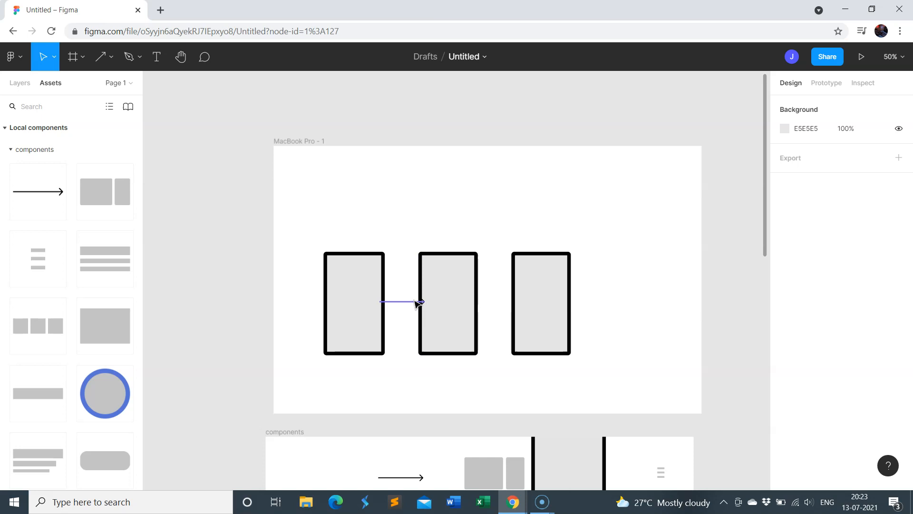
{"action": "left_click", "coordinate": [409, 302]}
{"action": "left_click_drag", "start_coordinate": [408, 303], "coordinate": [506, 302]}
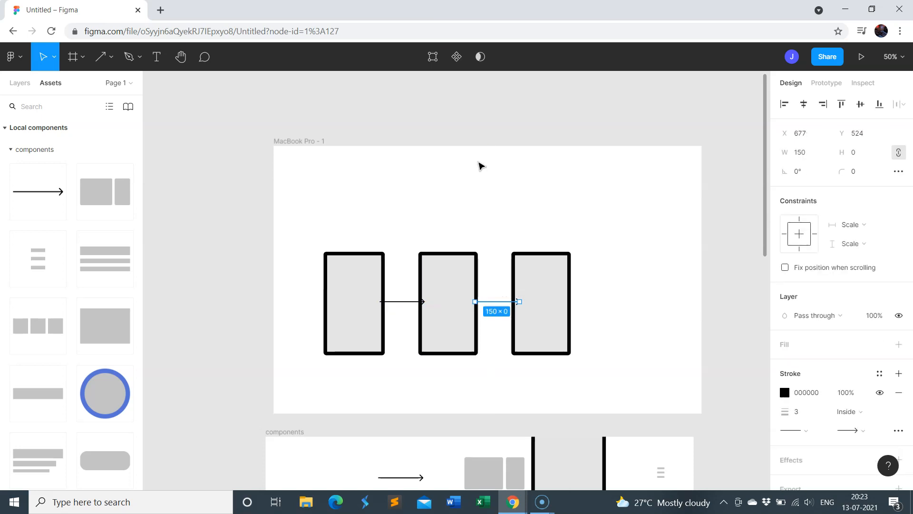
Shift the second and third phone outlines to the right, placing the second at X 507
{"action": "left_click", "coordinate": [481, 165]}
{"action": "left_click", "coordinate": [453, 314]}
{"action": "left_click", "coordinate": [541, 302]}
{"action": "left_click_drag", "start_coordinate": [544, 302], "coordinate": [550, 306]}
{"action": "left_click_drag", "start_coordinate": [442, 290], "coordinate": [451, 288]}
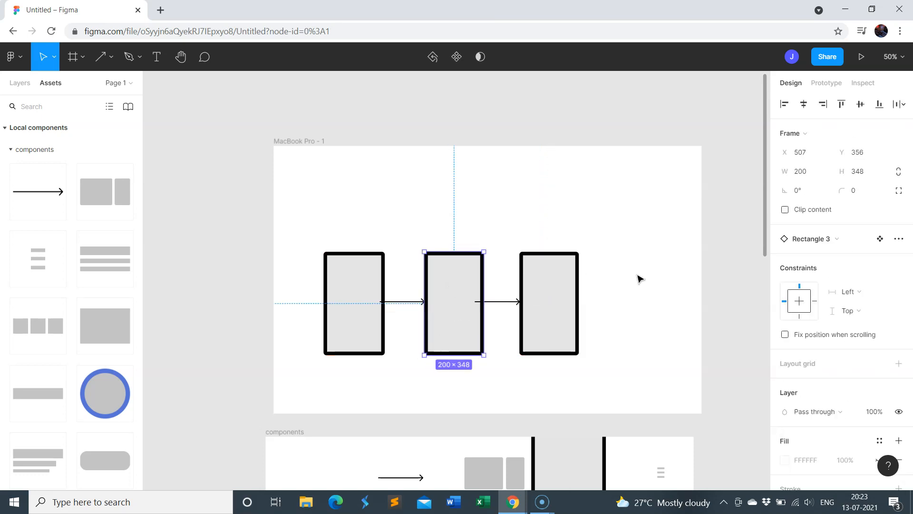
Move the second arrow to X 707 and shift the third phone outline right to meet the arrow's tip
{"action": "left_click", "coordinate": [637, 279]}
{"action": "left_click_drag", "start_coordinate": [532, 302], "coordinate": [514, 302]}
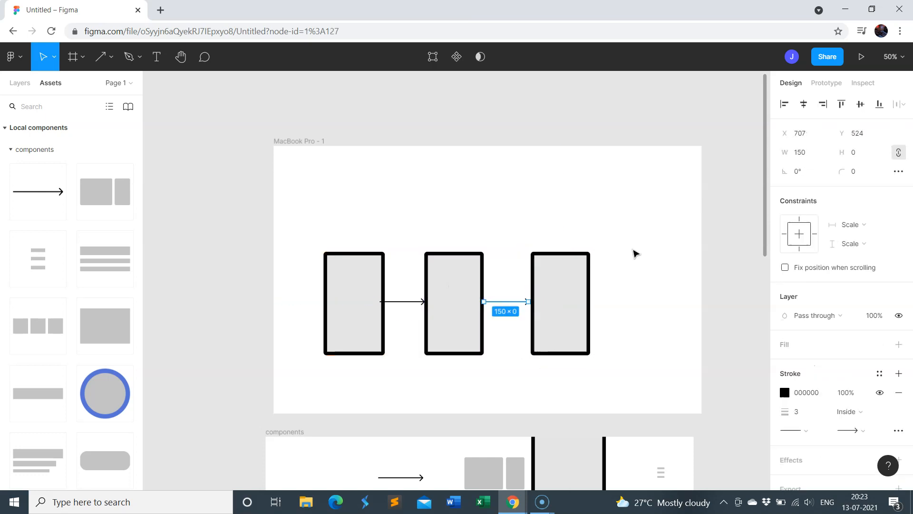
{"action": "left_click", "coordinate": [632, 284]}
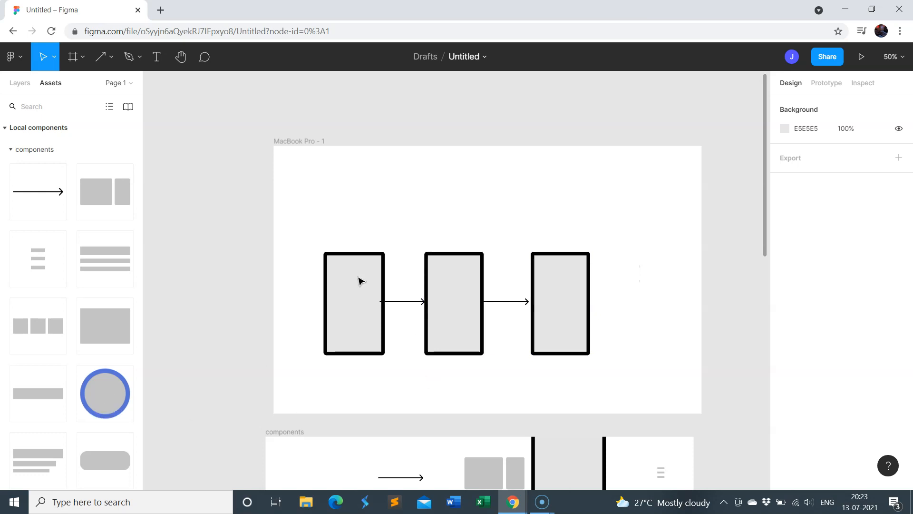
Place a profile pic instance of about 101 × 99 in the upper part of the first phone outline and centre it horizontally
{"action": "left_click_drag", "start_coordinate": [112, 377], "coordinate": [370, 295]}
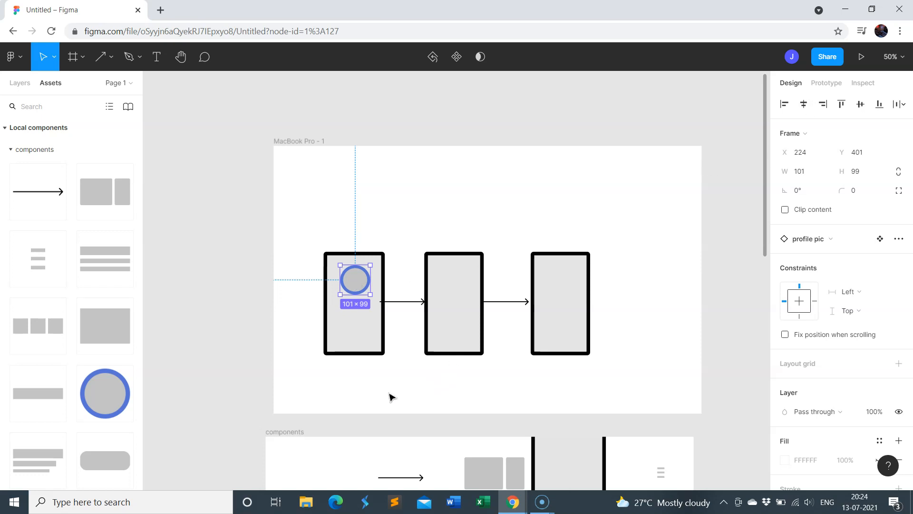
{"action": "left_click", "coordinate": [350, 329], "text": "shift"}
{"action": "left_click", "coordinate": [804, 104]}
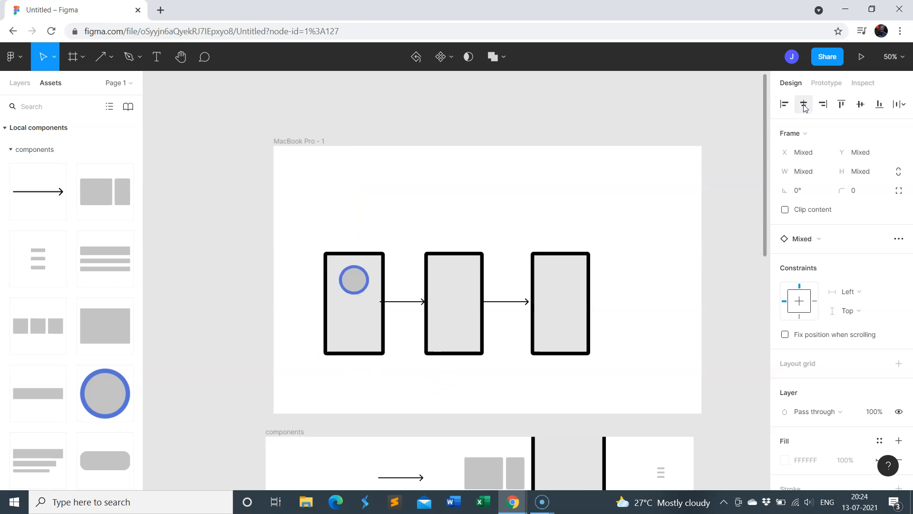
{"action": "left_click", "coordinate": [436, 187]}
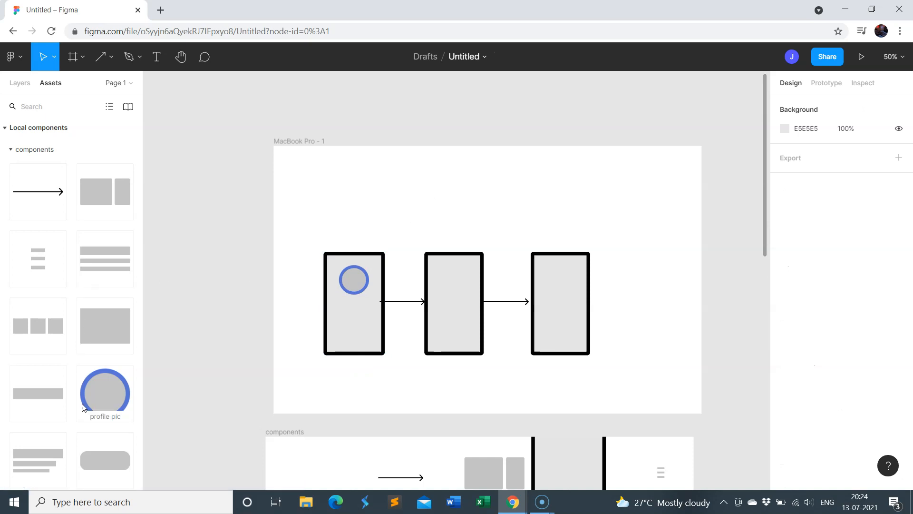
Add a profile text instance of about 121 × 63 below the profile picture and centre it horizontally in the first phone outline
{"action": "left_click_drag", "start_coordinate": [42, 458], "coordinate": [370, 318]}
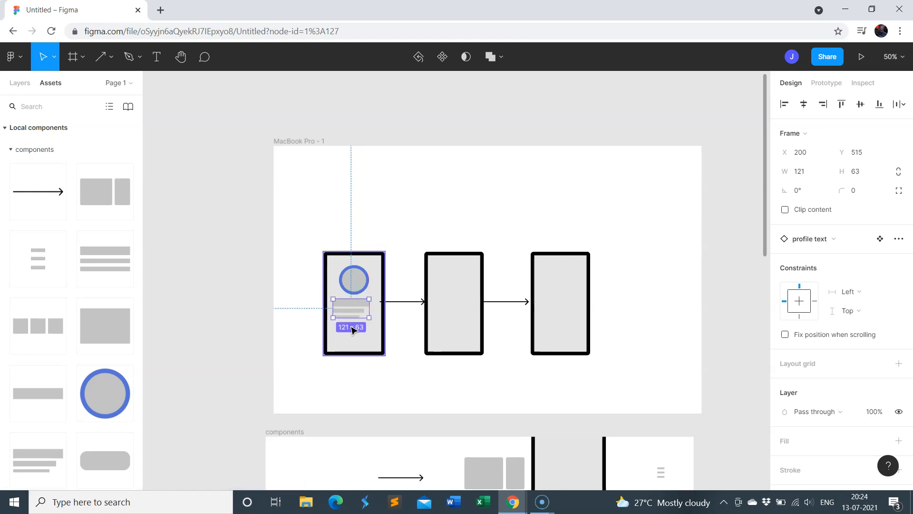
{"action": "left_click", "coordinate": [374, 341], "text": "shift"}
{"action": "left_click", "coordinate": [803, 104]}
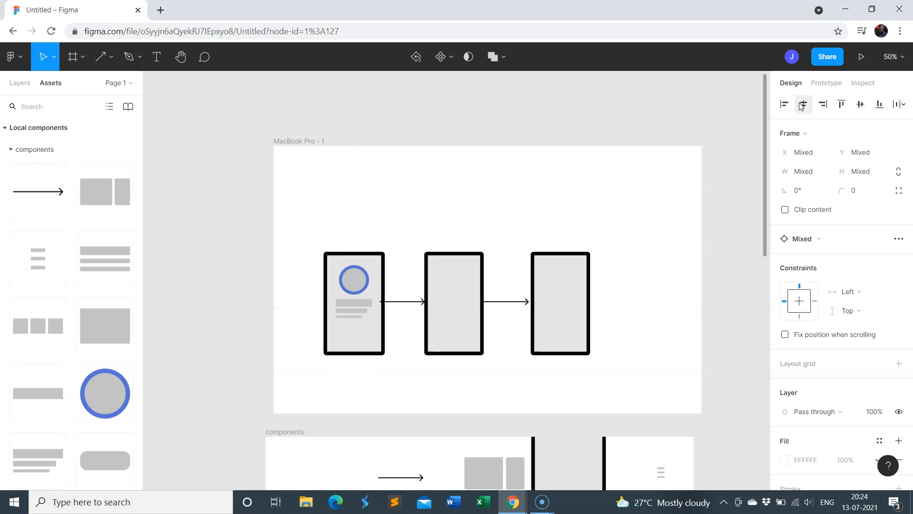
{"action": "left_click", "coordinate": [494, 176]}
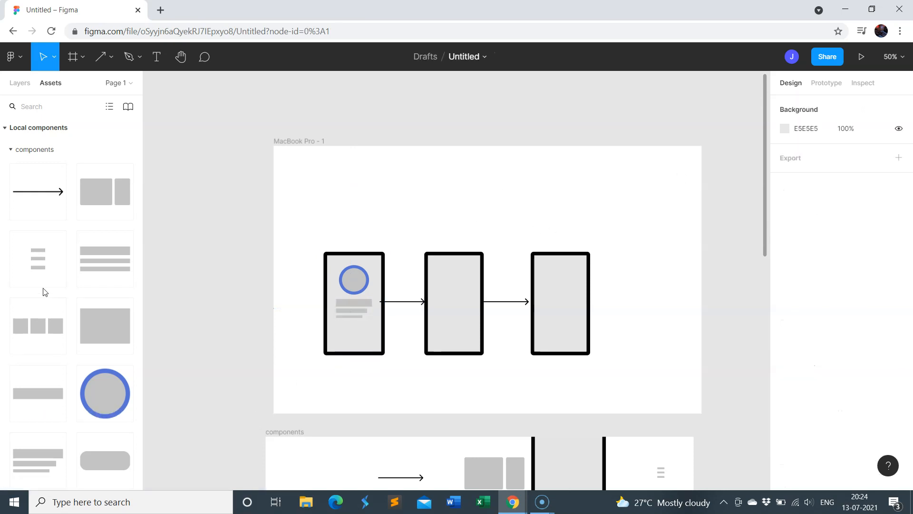
Add a rounded button instance (Rectangle 21) of about 109 × 45 below the profile text and centre it horizontally in the first phone outline
{"action": "scroll", "coordinate": [44, 291], "scroll_direction": "down", "scroll_amount": 3}
{"action": "left_click", "coordinate": [109, 348]}
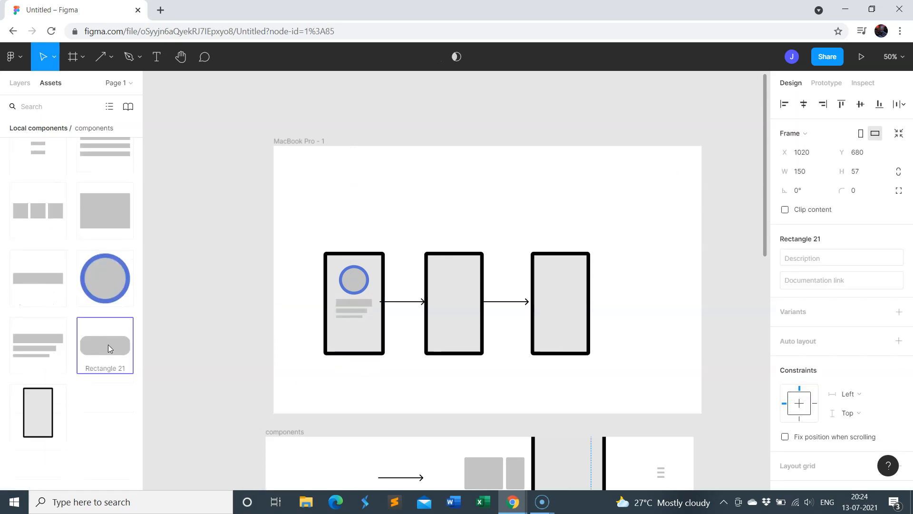
{"action": "left_click_drag", "start_coordinate": [108, 344], "coordinate": [367, 329]}
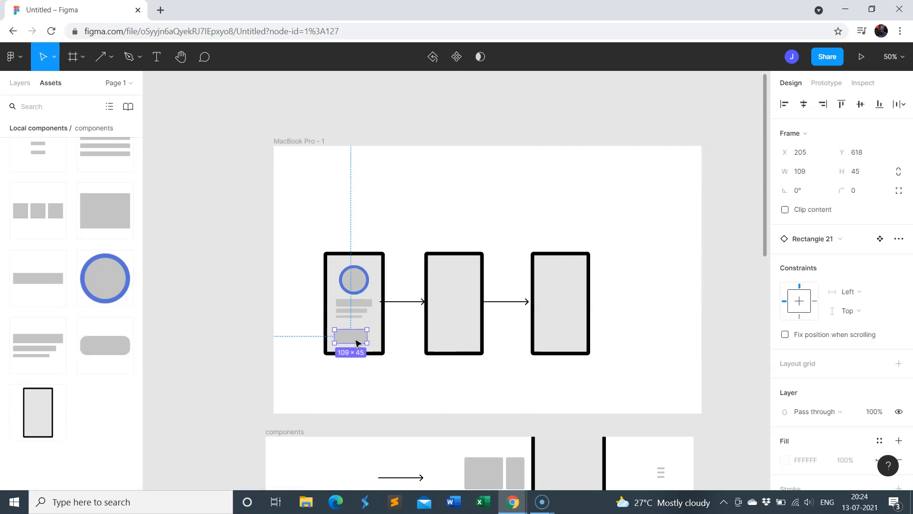
{"action": "left_click", "coordinate": [380, 329], "text": "shift"}
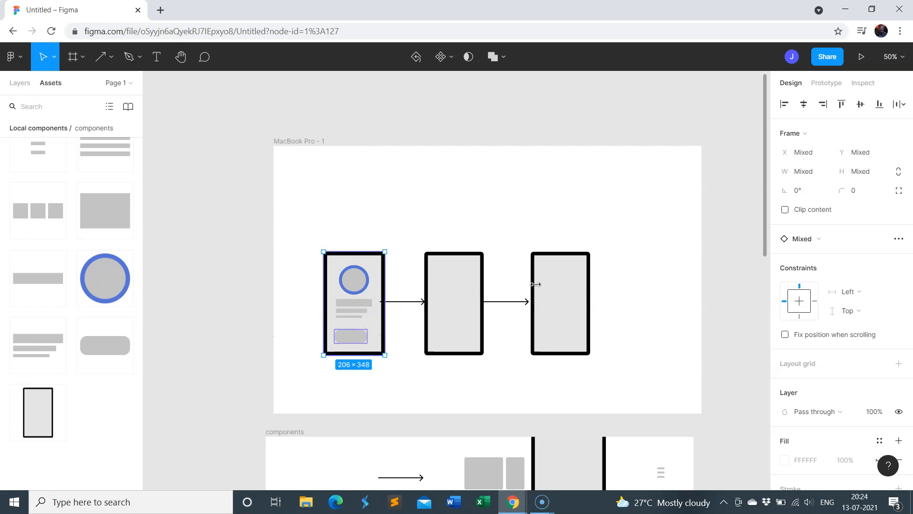
{"action": "left_click", "coordinate": [804, 104]}
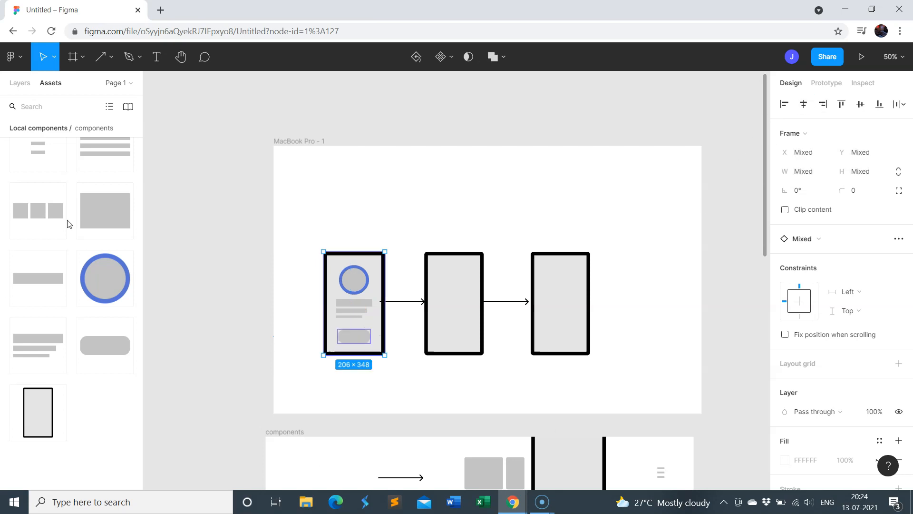
{"action": "left_click", "coordinate": [431, 180]}
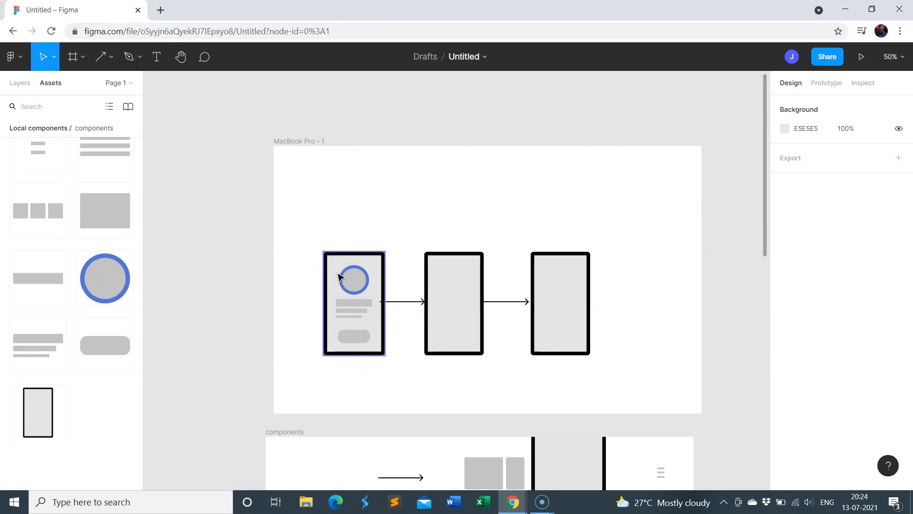
Review the components frame and the existing user flow 1 screens as a reference for filling the empty phone outlines
{"action": "scroll", "coordinate": [335, 279], "scroll_direction": "down", "scroll_amount": 3}
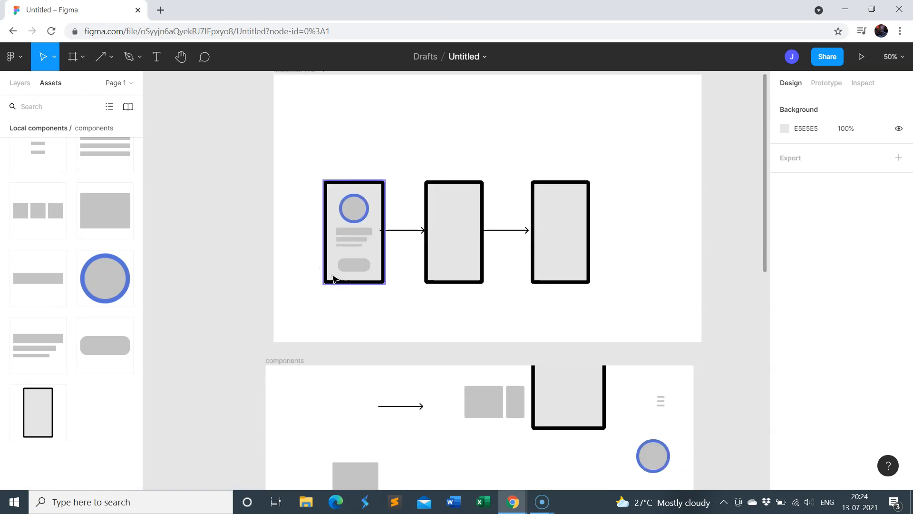
{"action": "scroll", "coordinate": [333, 279], "scroll_direction": "down", "scroll_amount": 8}
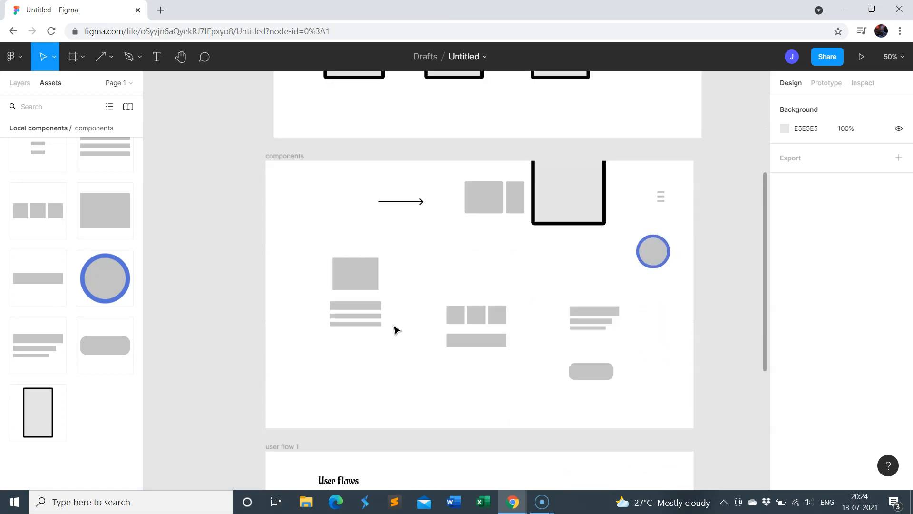
{"action": "scroll", "coordinate": [395, 330], "scroll_direction": "down", "scroll_amount": 10}
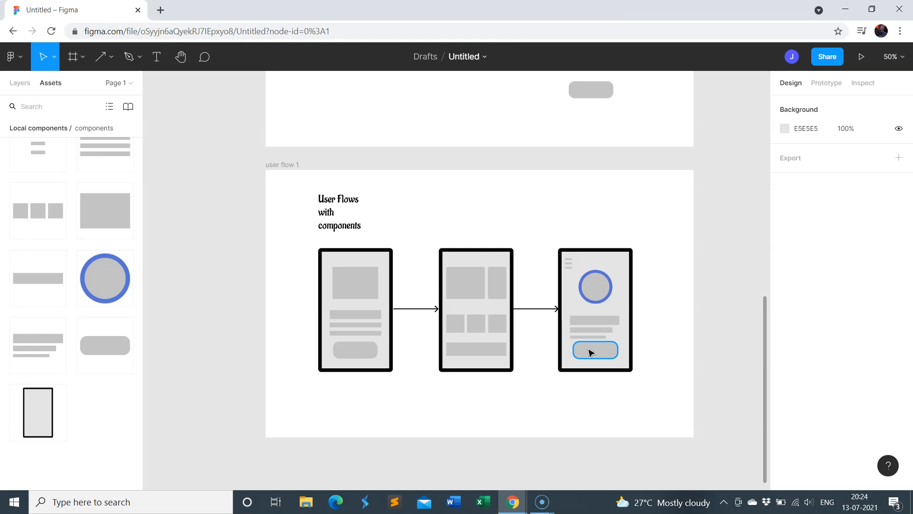
{"action": "scroll", "coordinate": [590, 352], "scroll_direction": "up", "scroll_amount": 10}
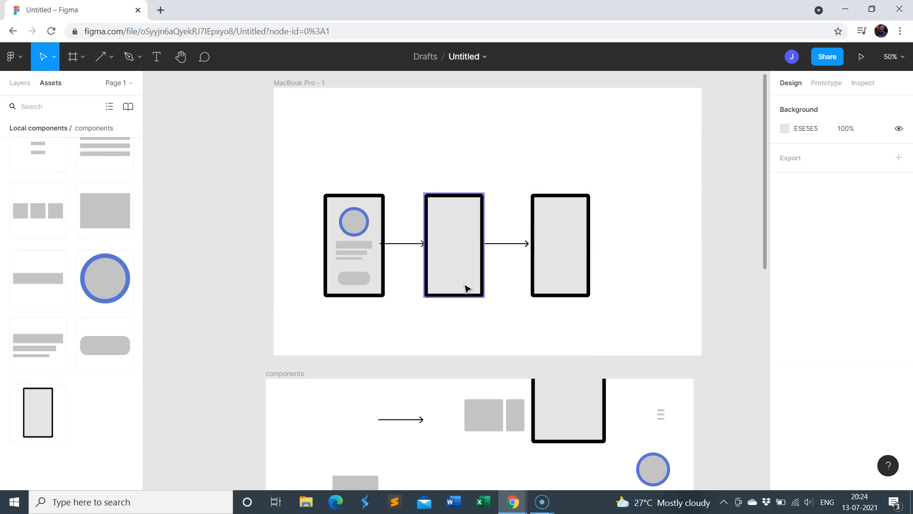
{"action": "scroll", "coordinate": [454, 291], "scroll_direction": "down", "scroll_amount": 5}
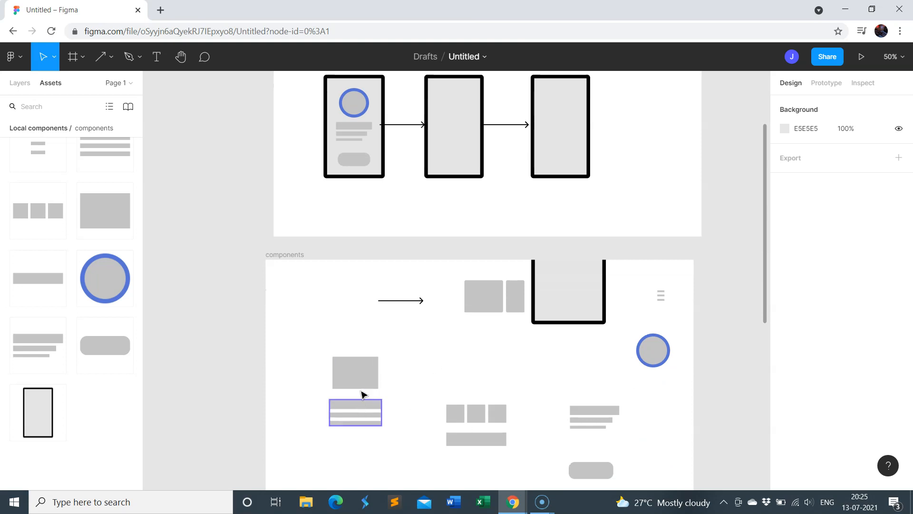
{"action": "scroll", "coordinate": [390, 377], "scroll_direction": "up", "scroll_amount": 3}
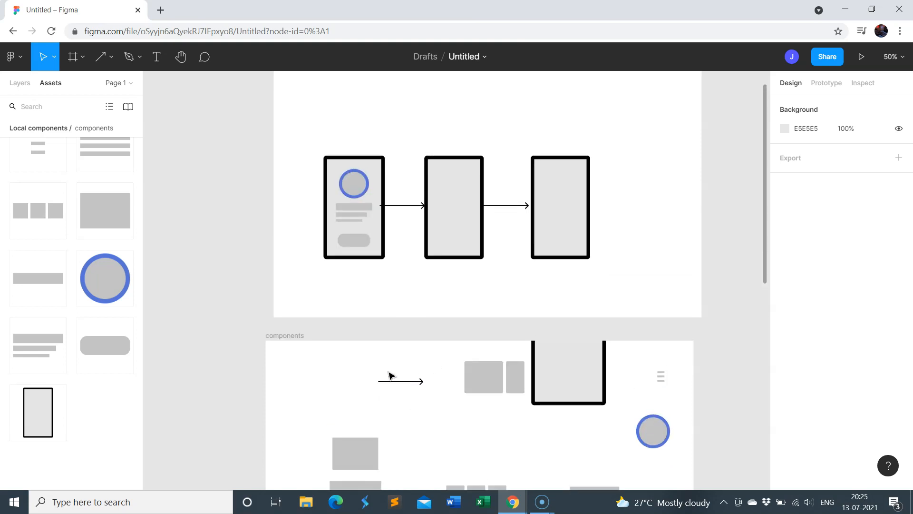
{"action": "scroll", "coordinate": [407, 359], "scroll_direction": "up", "scroll_amount": 3}
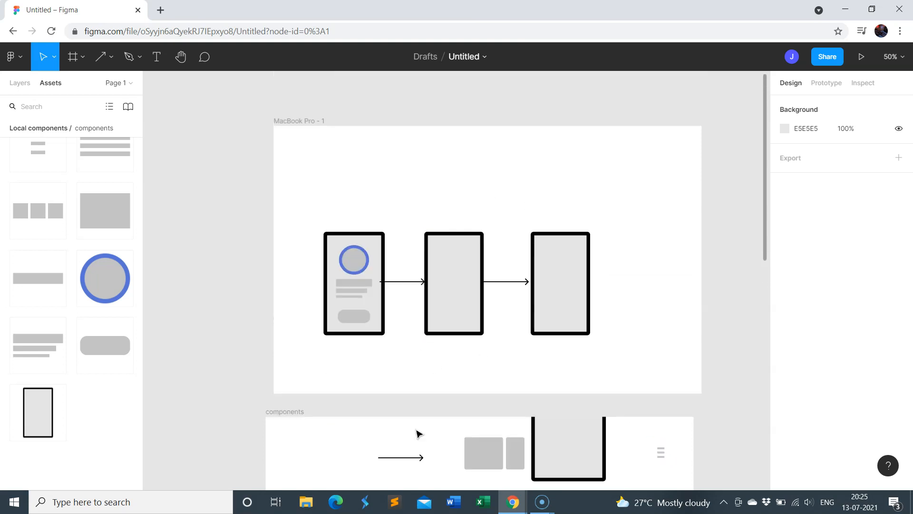